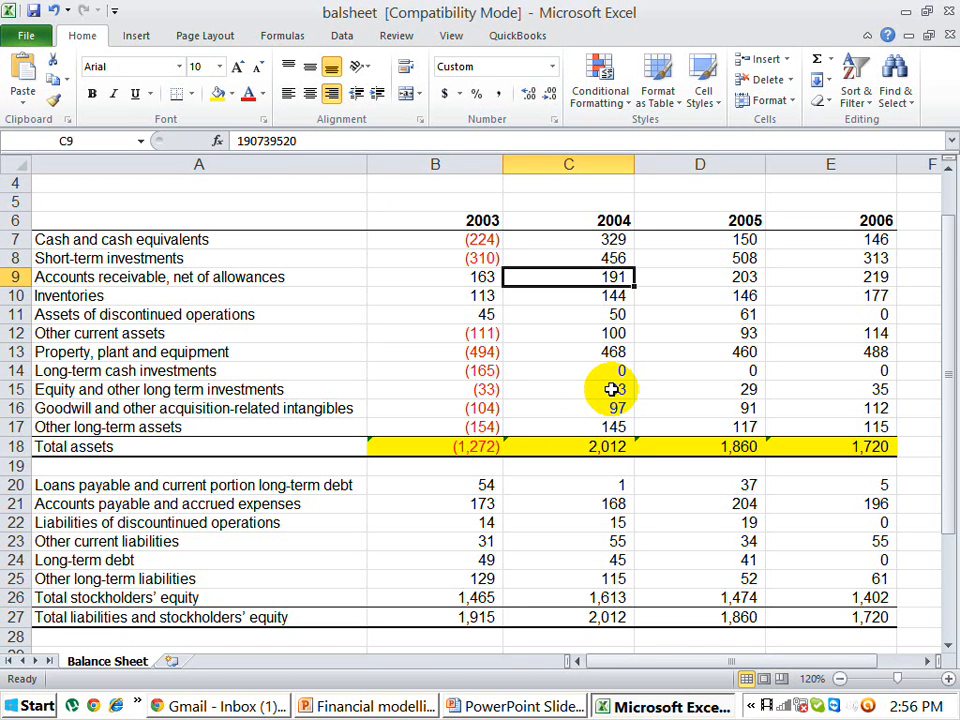
Clear the custom number format code from all balance sheet figures in B7:E27.
key("Up")
key("Up")
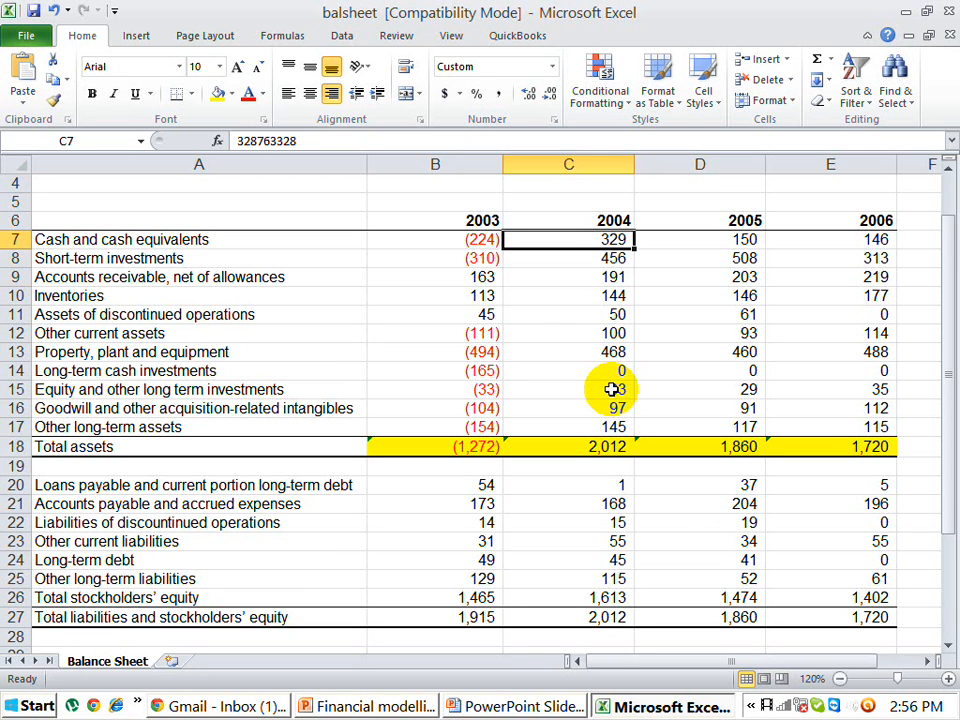
key("Left")
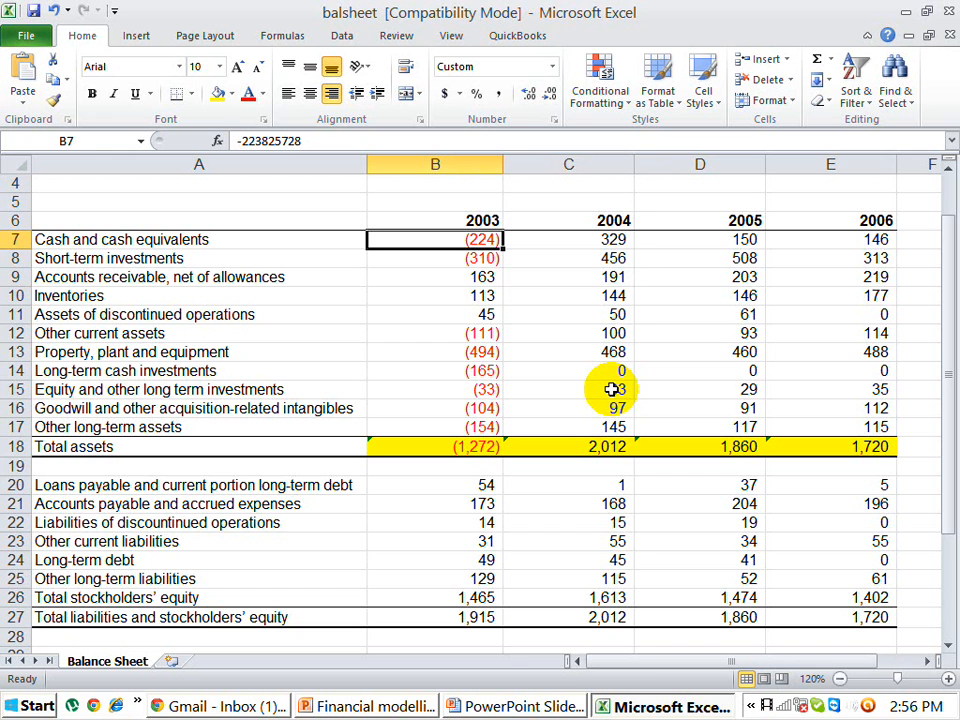
key("ctrl+shift+Right")
key("ctrl+shift+Down")
key("ctrl+shift+Down")
key("ctrl+shift+Down")
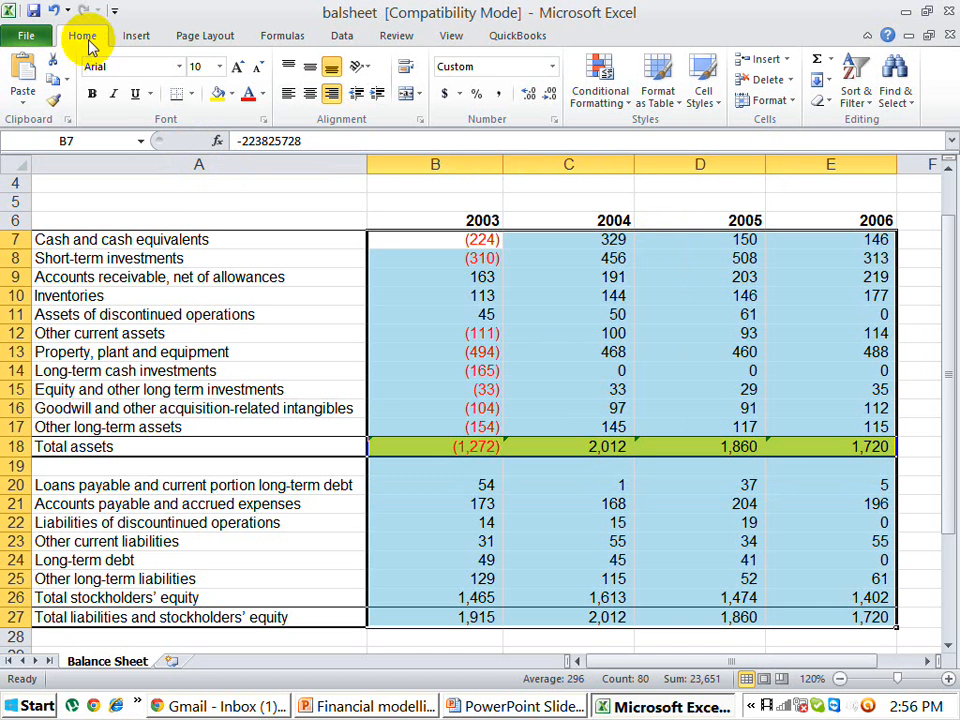
left_click(768, 100)
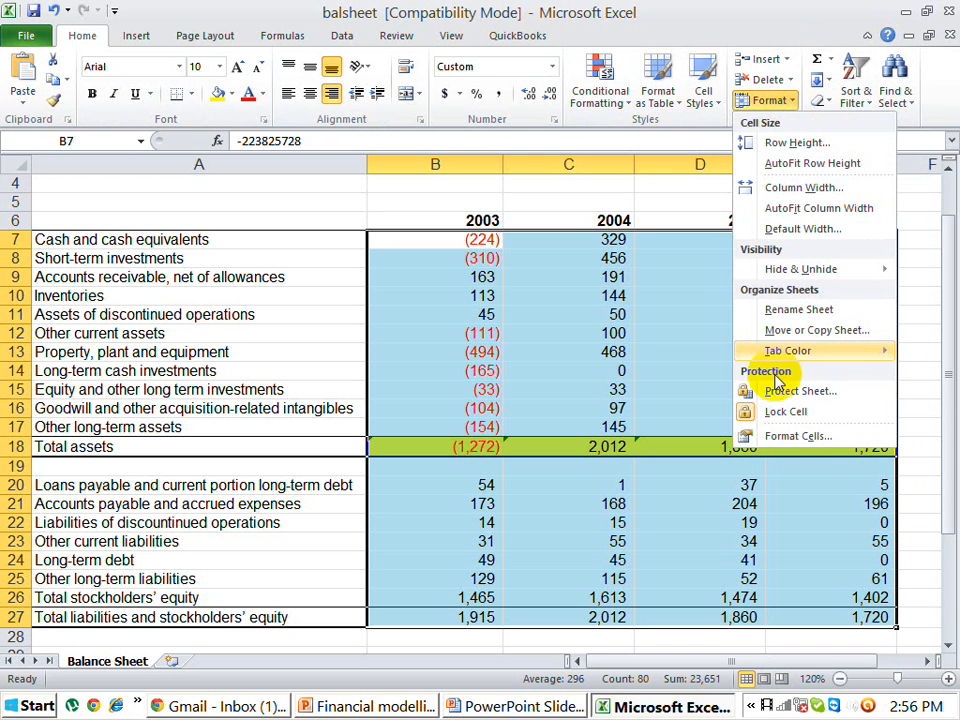
left_click(785, 440)
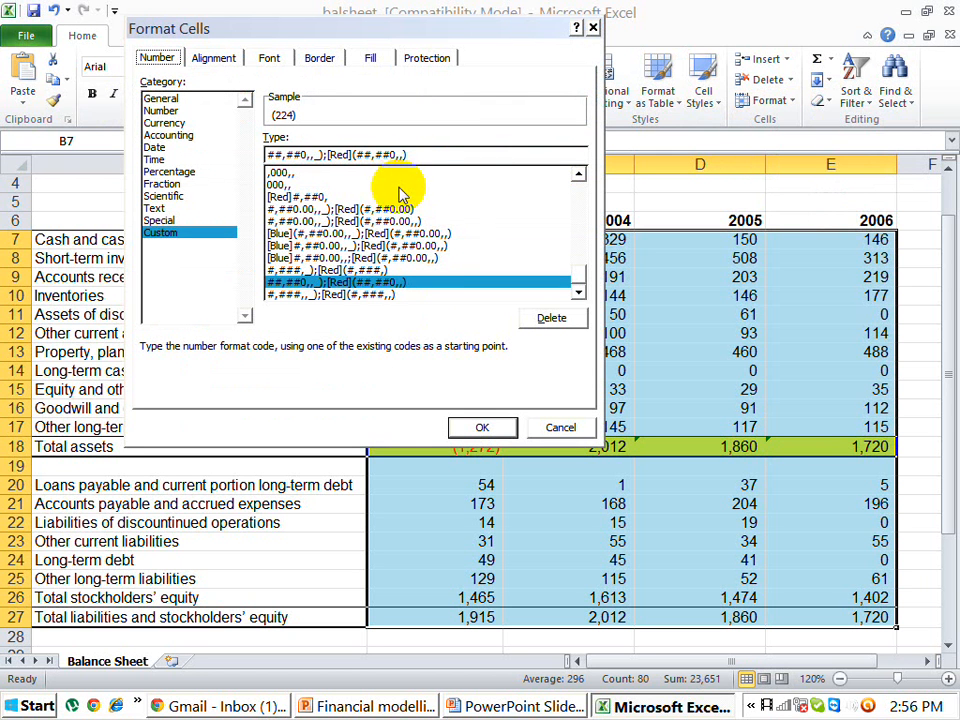
left_click(419, 155)
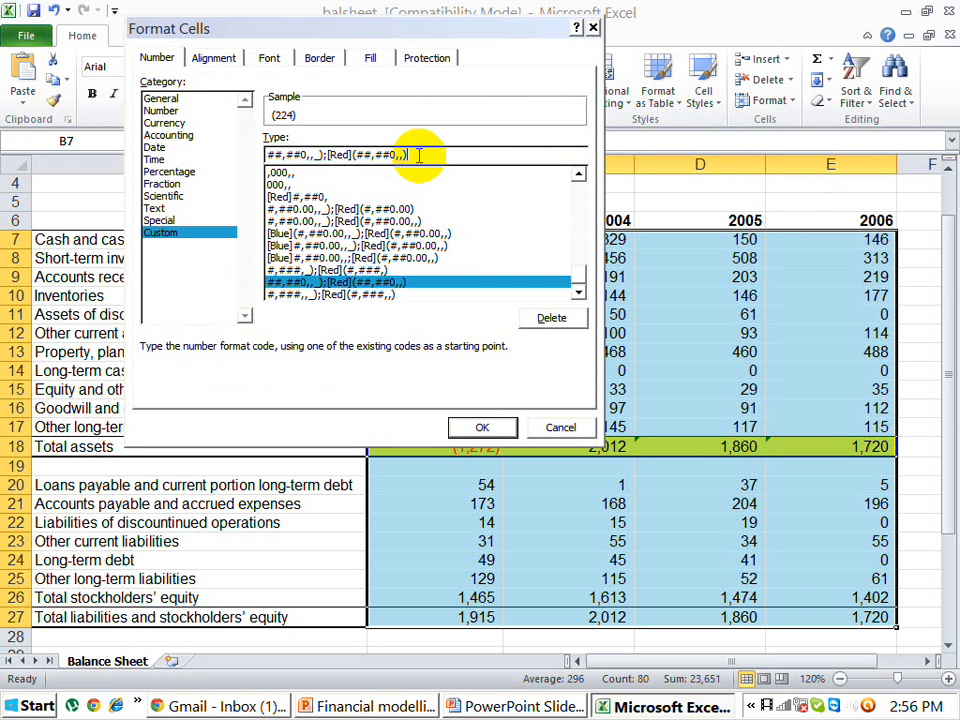
key("BackSpace")
key("BackSpace")
key("BackSpace")
key("BackSpace")
key("BackSpace")
key("BackSpace")
key("BackSpace")
key("BackSpace")
key("BackSpace")
key("BackSpace")
key("BackSpace")
key("BackSpace")
key("BackSpace")
key("BackSpace")
key("BackSpace")
key("BackSpace")
key("BackSpace")
key("BackSpace")
key("BackSpace")
key("BackSpace")
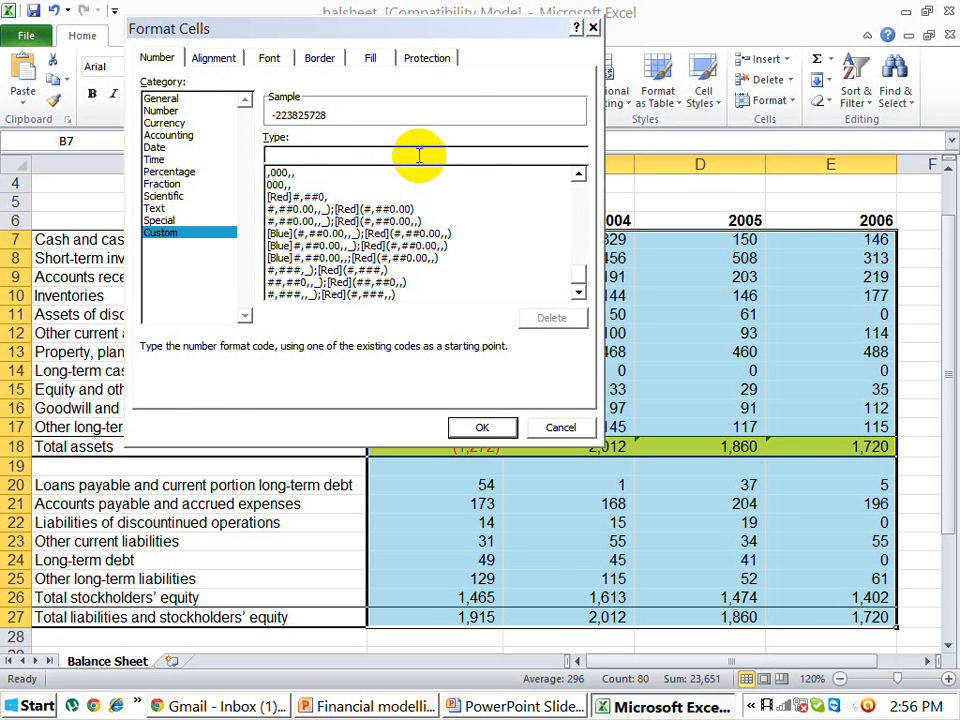
key("Return")
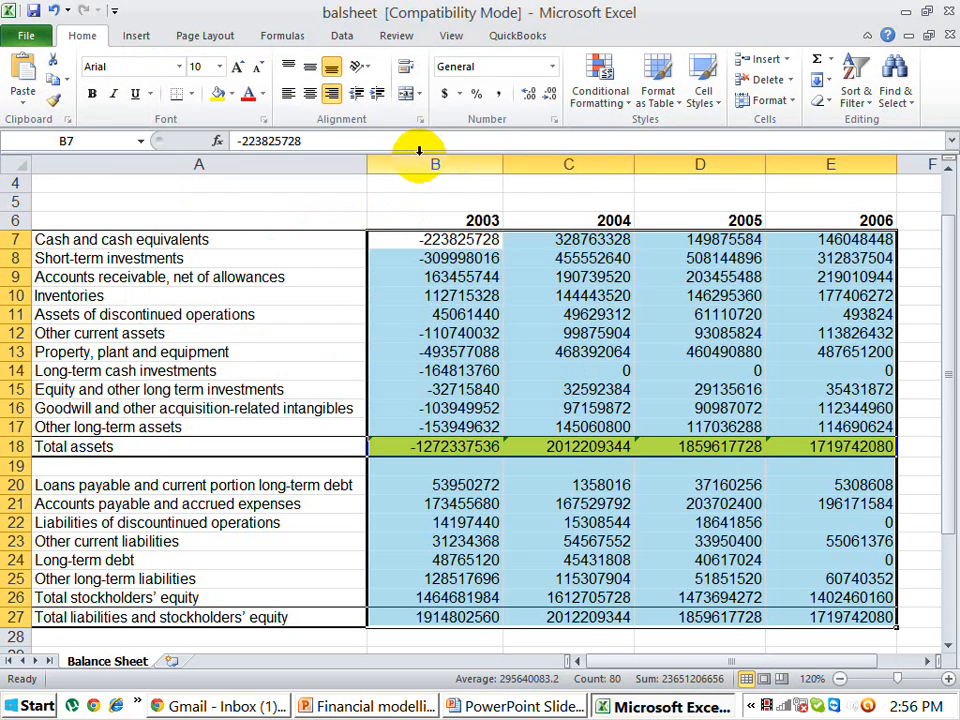
Select all the balance sheet figures in B7:E27.
left_click(454, 262)
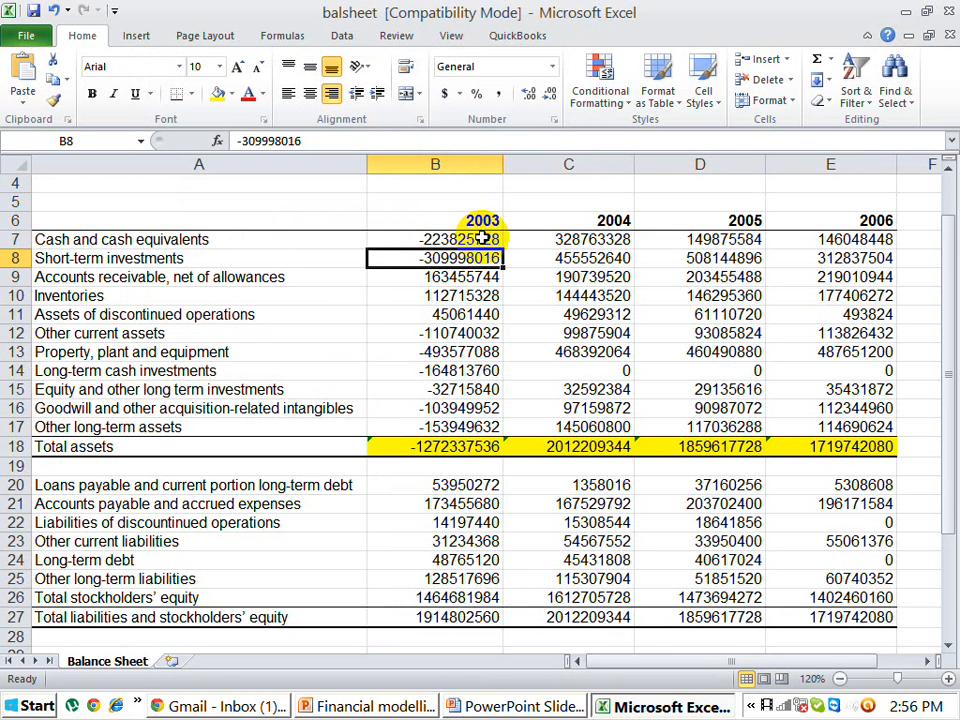
left_click(483, 238)
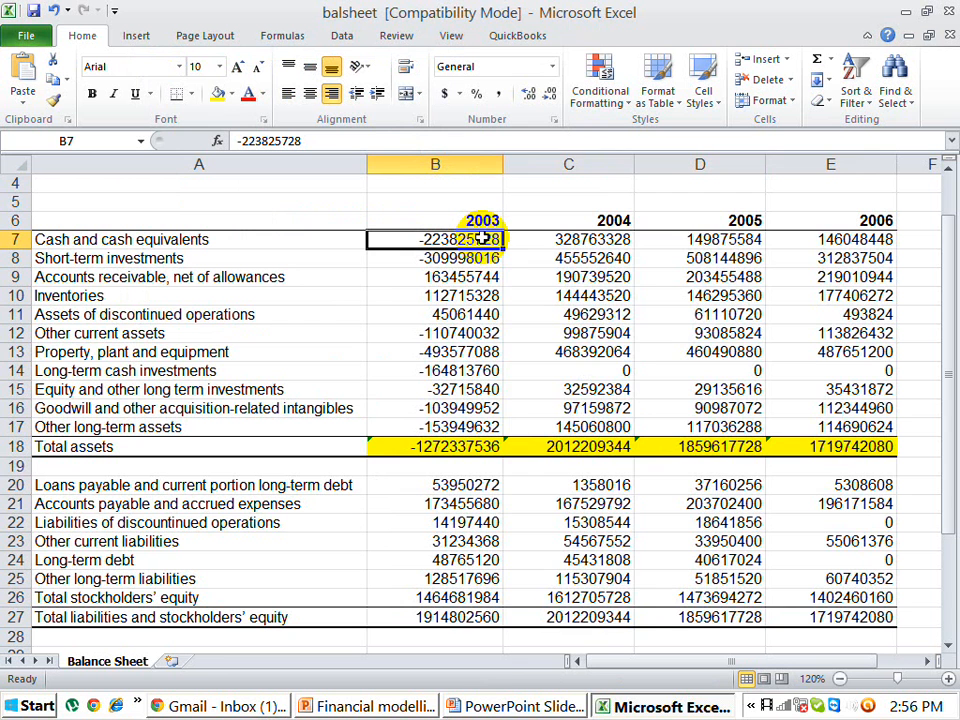
key("ctrl+shift+Down")
key("ctrl+shift+Right")
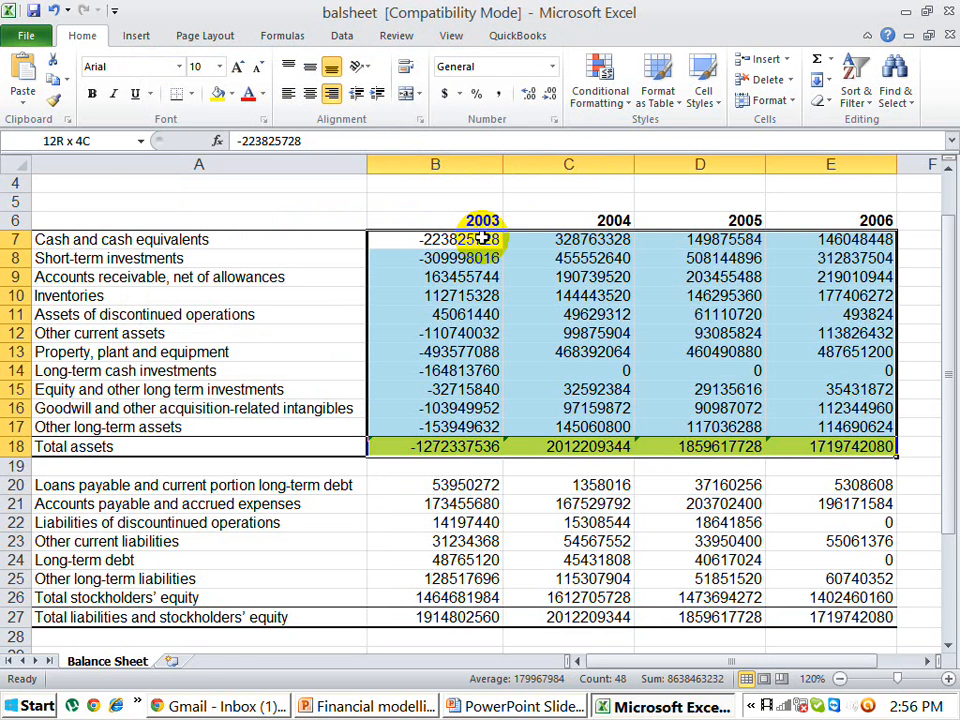
key("ctrl+shift+Down")
key("ctrl+shift+Down")
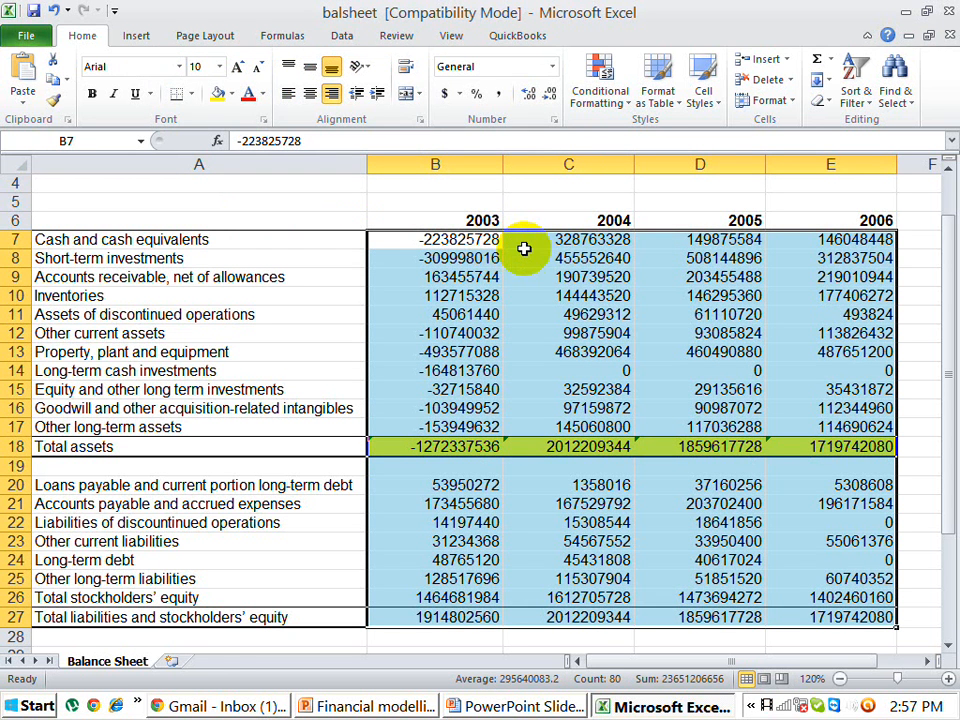
left_click(788, 104)
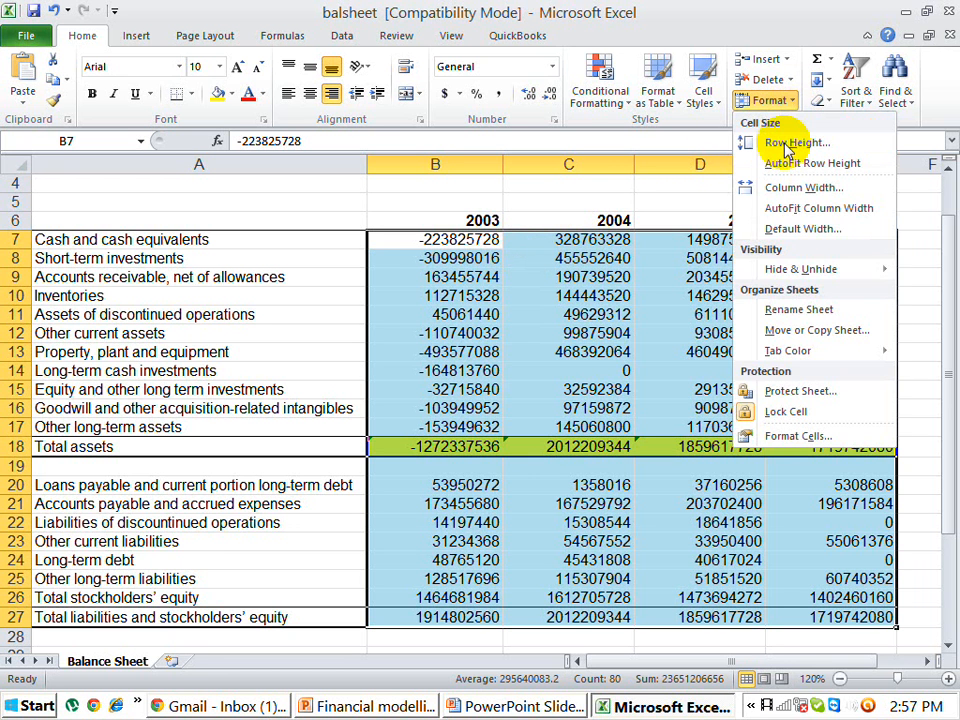
left_click(790, 391)
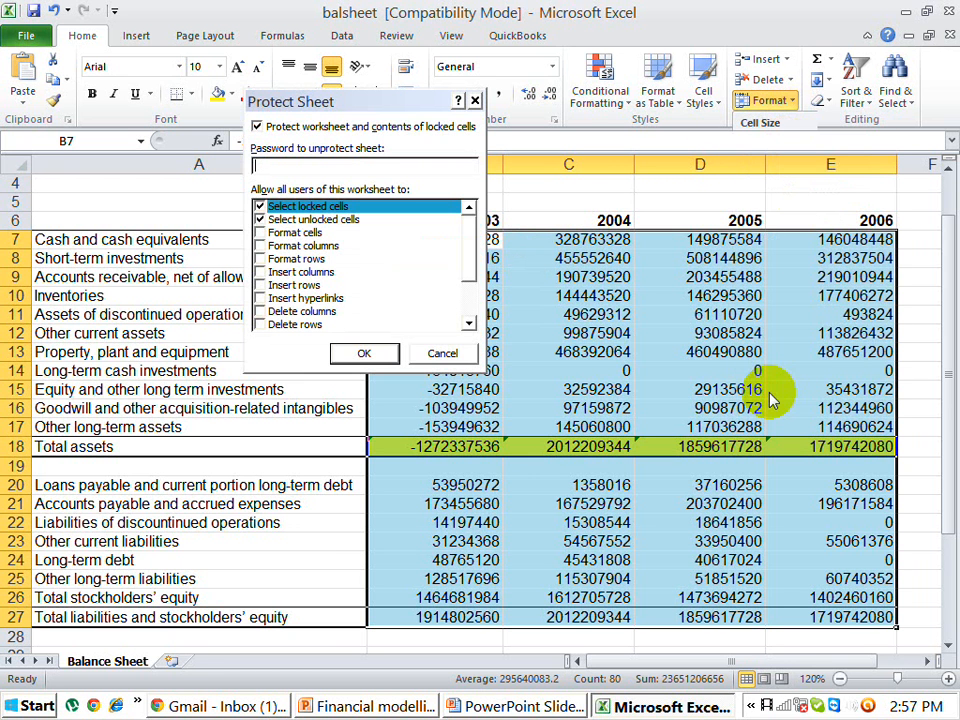
left_click(442, 353)
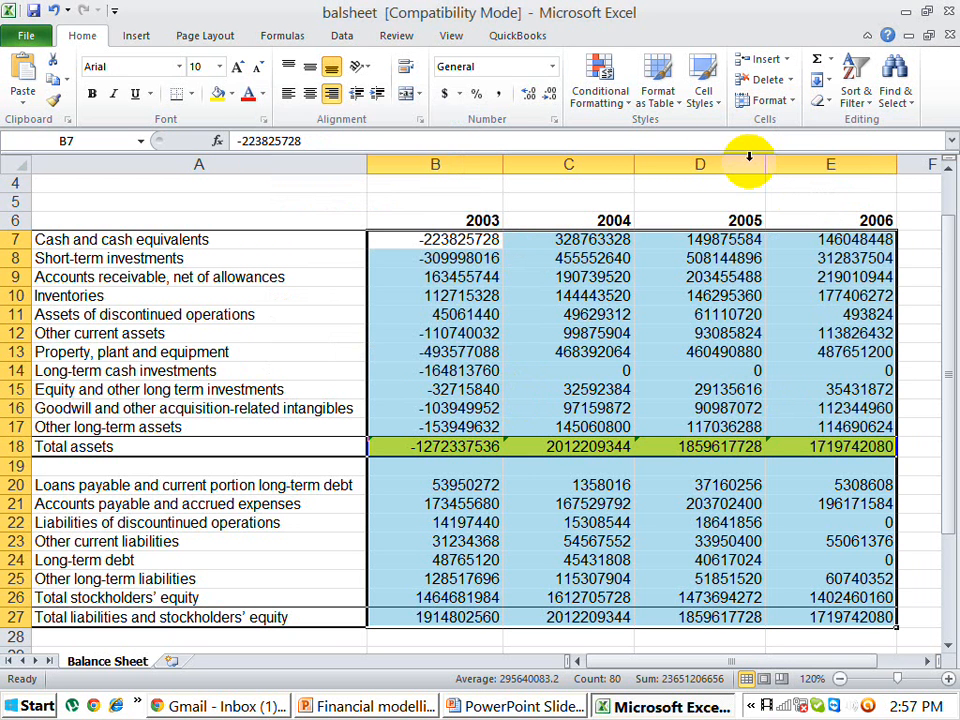
Apply the custom number format 0,00, to the balance sheet figures in B7:E27 to show them in thousands.
left_click(790, 102)
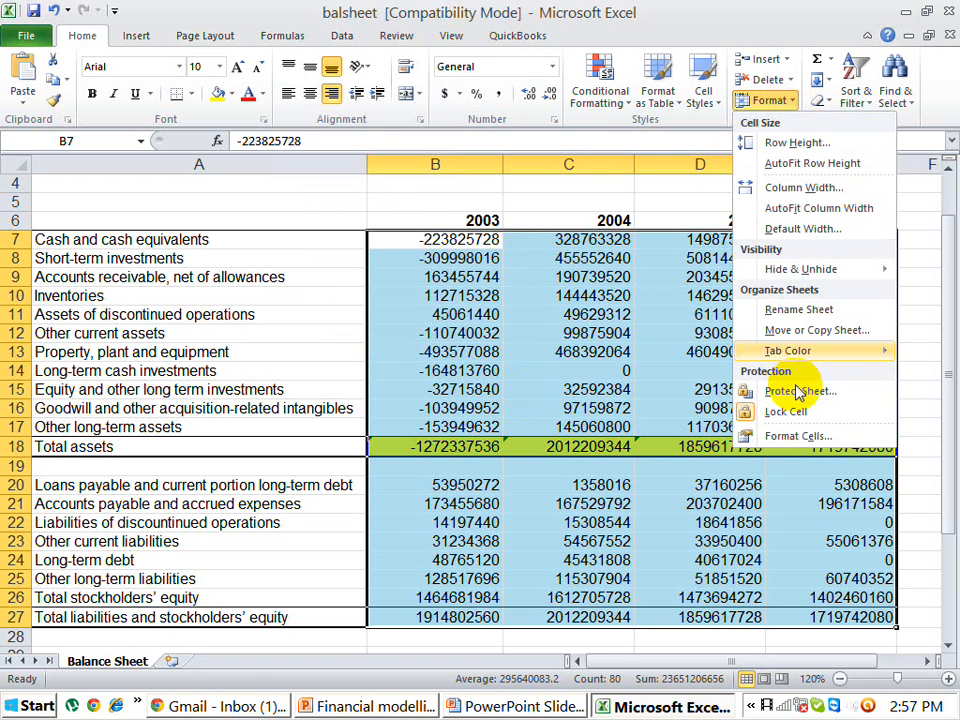
left_click(798, 436)
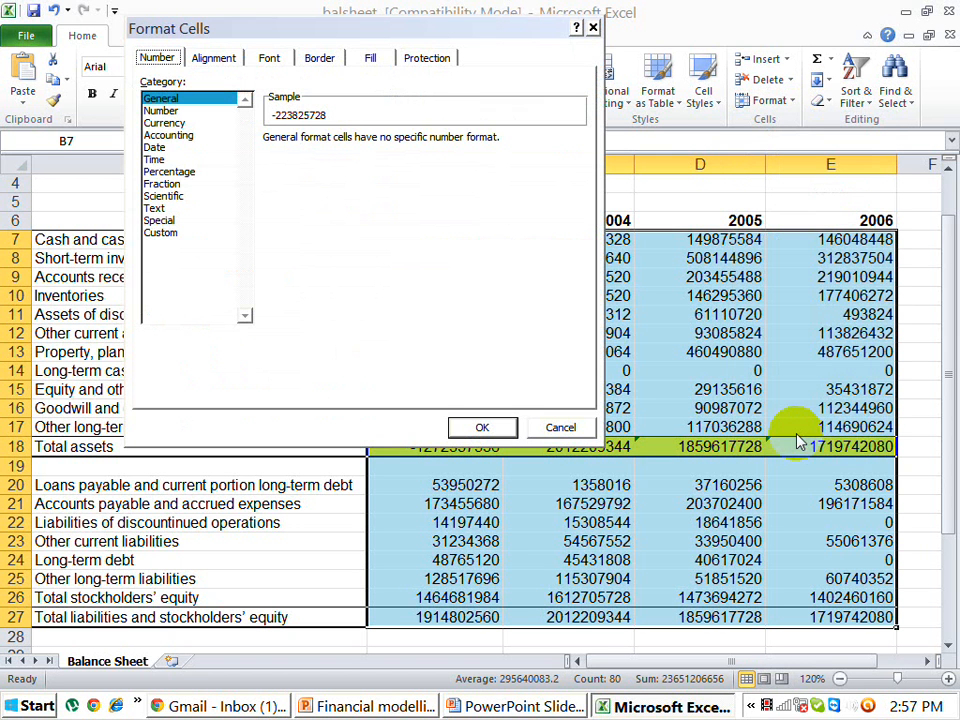
left_click(163, 233)
left_click(336, 156)
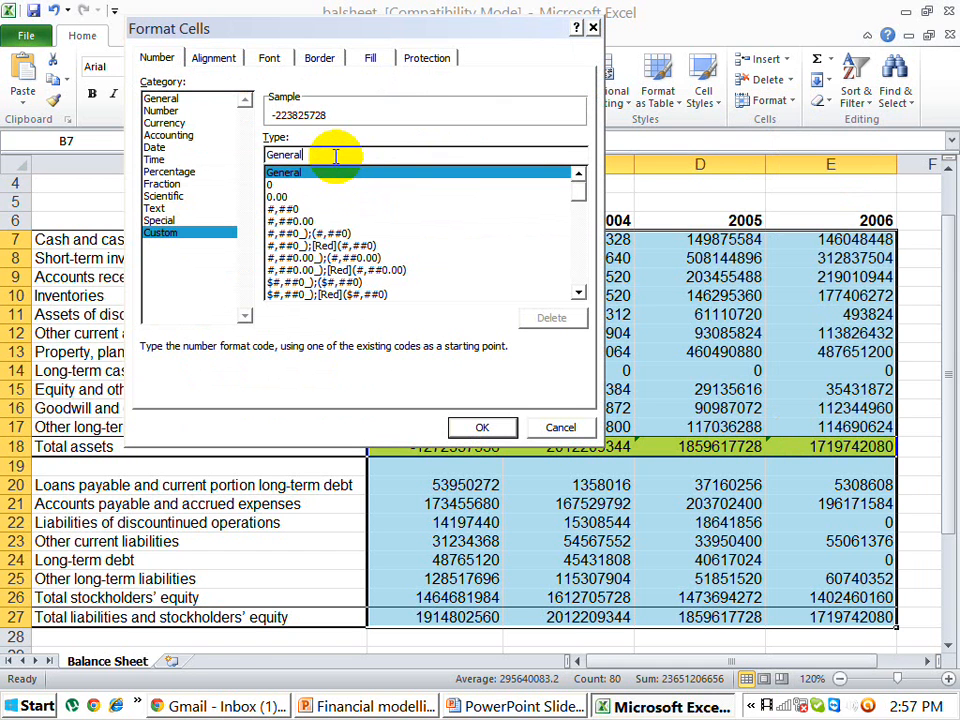
key("BackSpace")
key("BackSpace")
key("BackSpace")
key("BackSpace")
key("BackSpace")
key("BackSpace")
key("BackSpace")
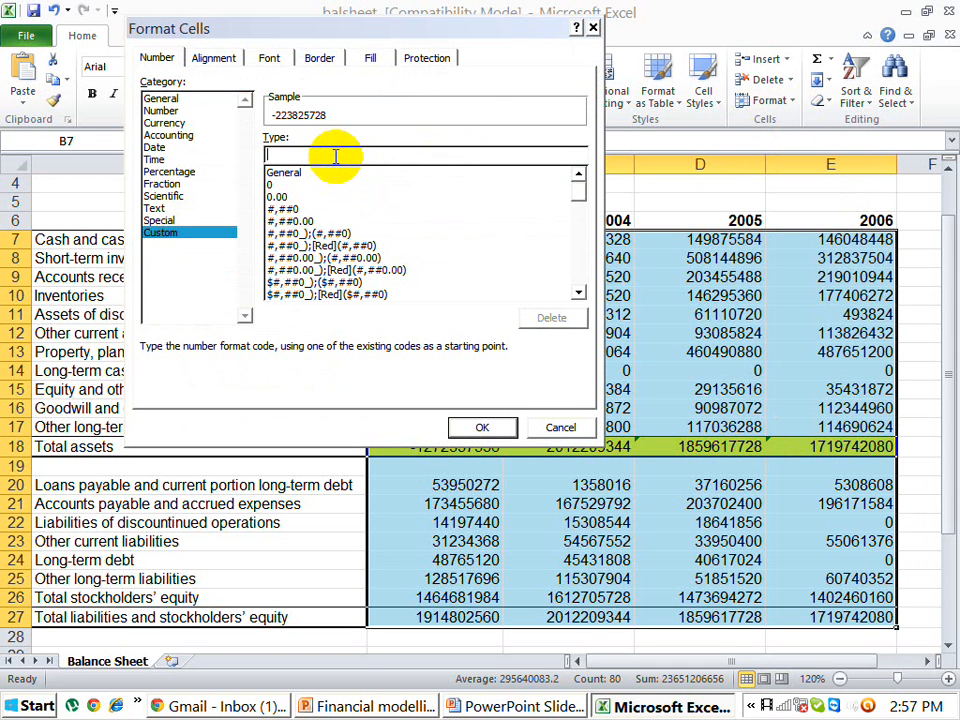
type("0,00")
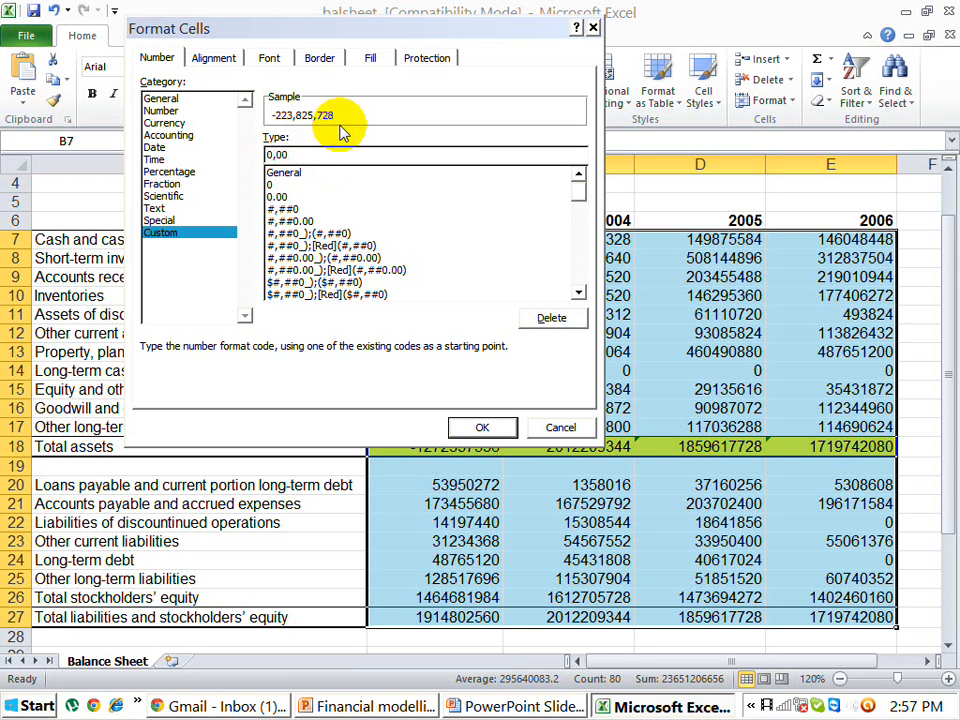
type(",")
left_click(482, 428)
left_click(470, 352)
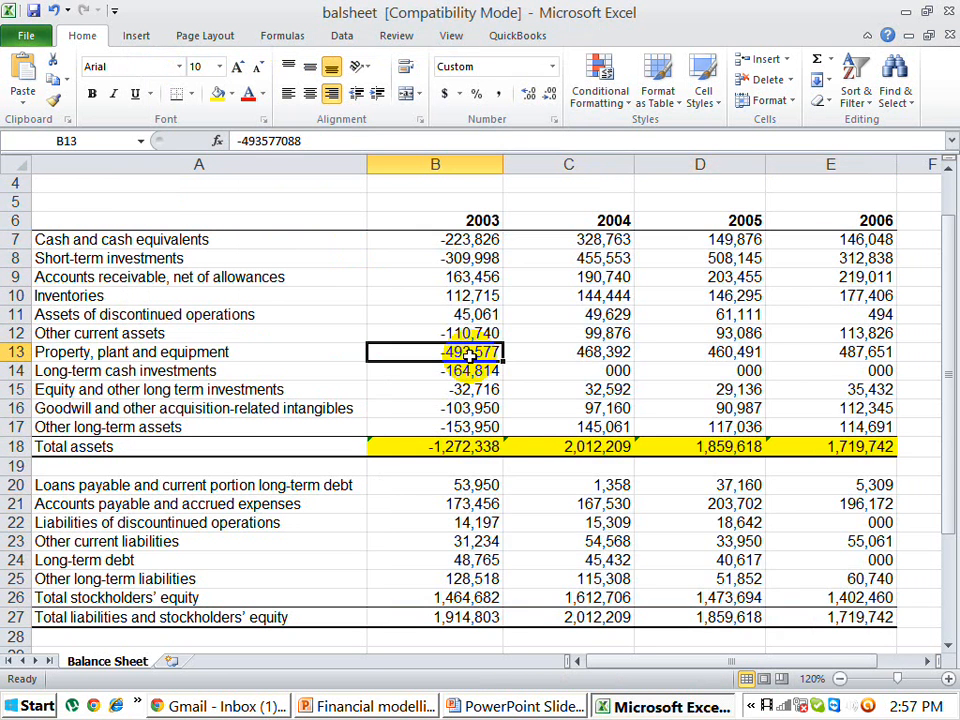
Format B7:E27 in thousands with red bracketed negatives using the custom code ##,##0,_);[Red](##,##0,).
left_click(480, 240)
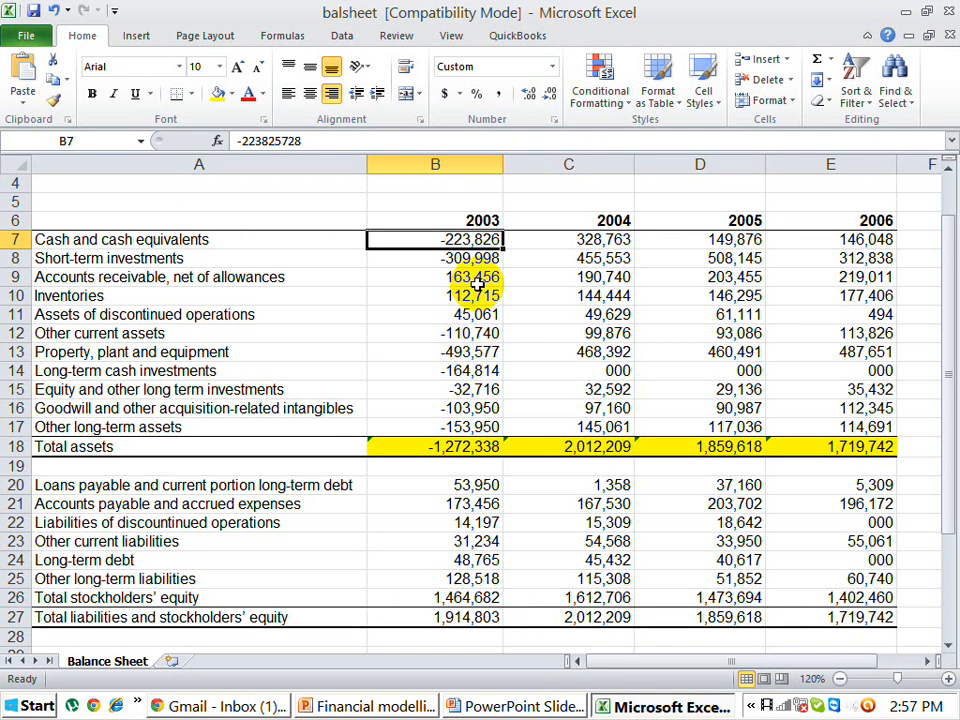
key("ctrl+shift+Right")
key("shift+Down")
key("shift+Down")
key("shift+Down")
key("shift+Down")
key("shift+Down")
key("shift+Down")
key("shift+Down")
key("shift+Down")
key("shift+Down")
key("shift+Down")
key("shift+Down")
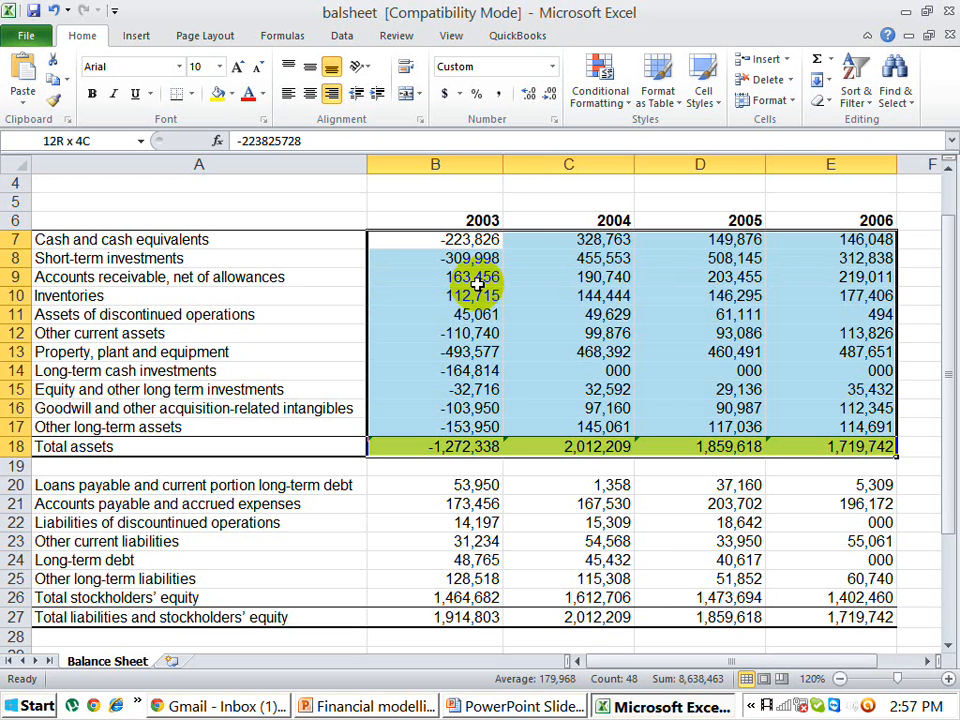
key("ctrl+shift+Down")
key("ctrl+shift+Down")
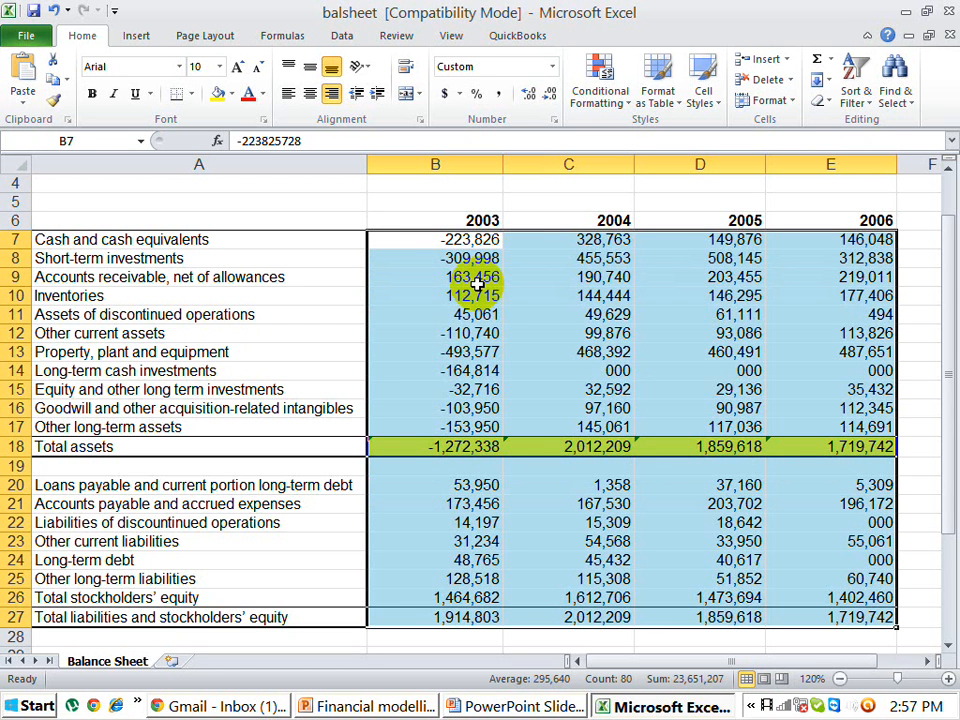
left_click(785, 101)
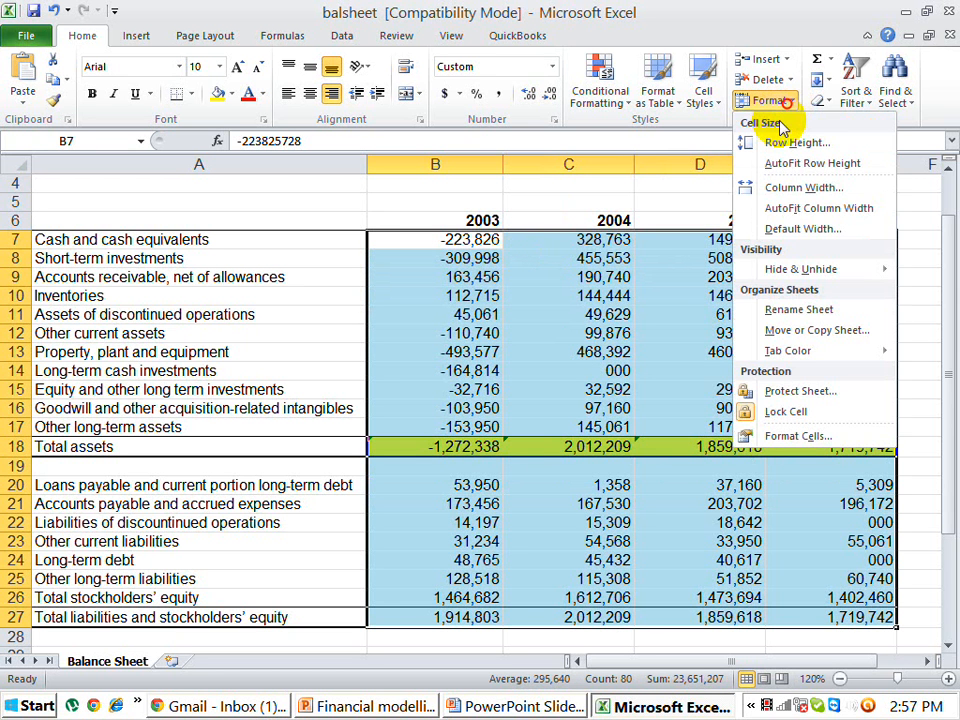
left_click(783, 440)
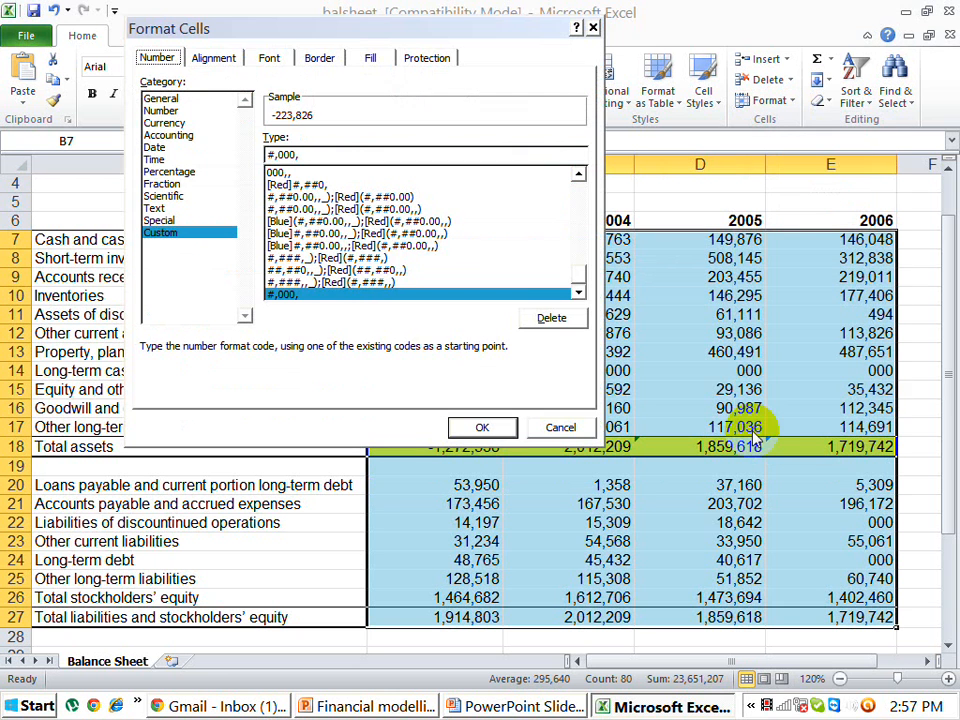
left_click(313, 155)
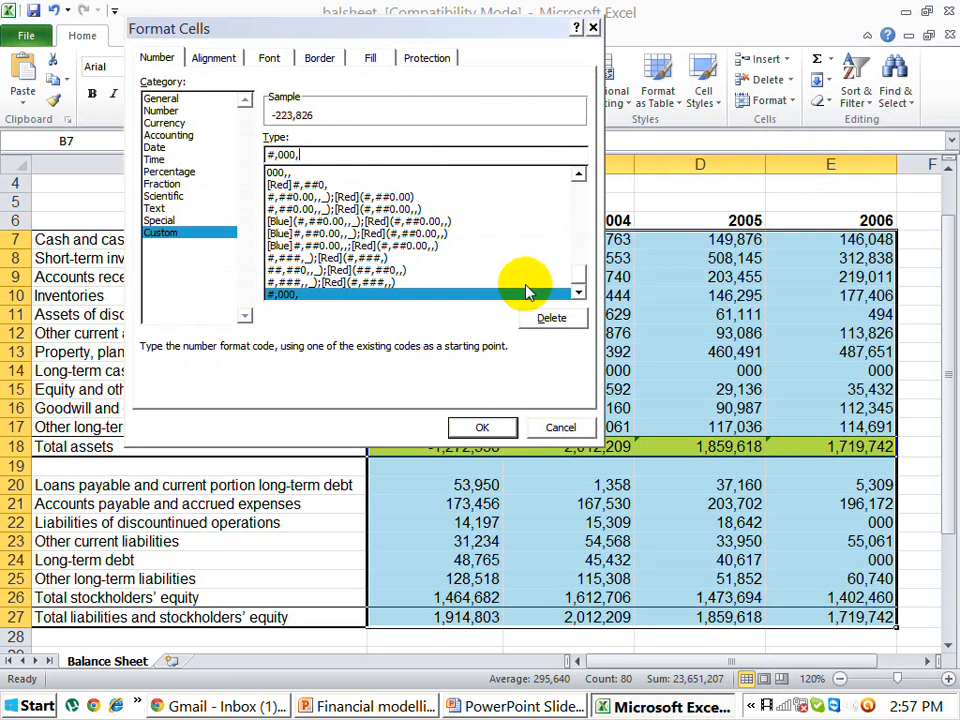
left_click(367, 271)
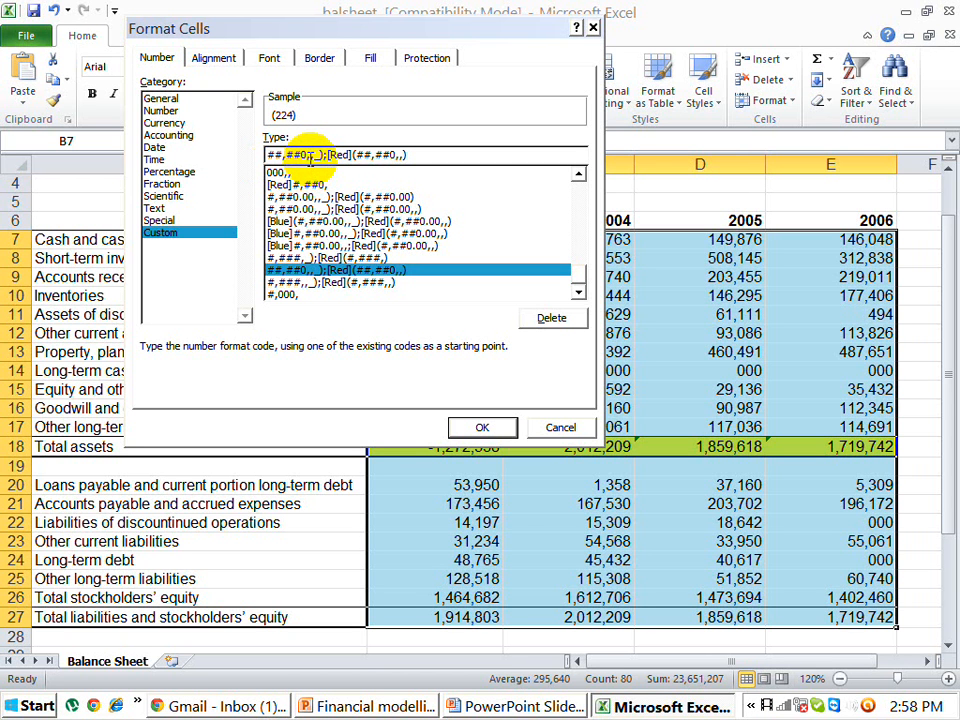
key("BackSpace")
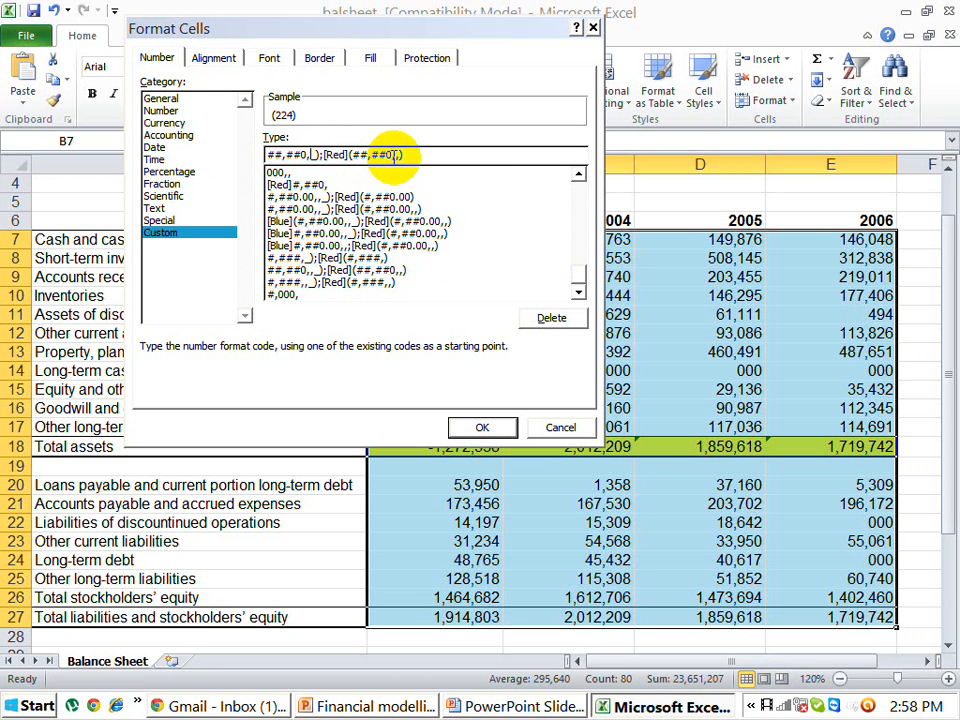
type(",")
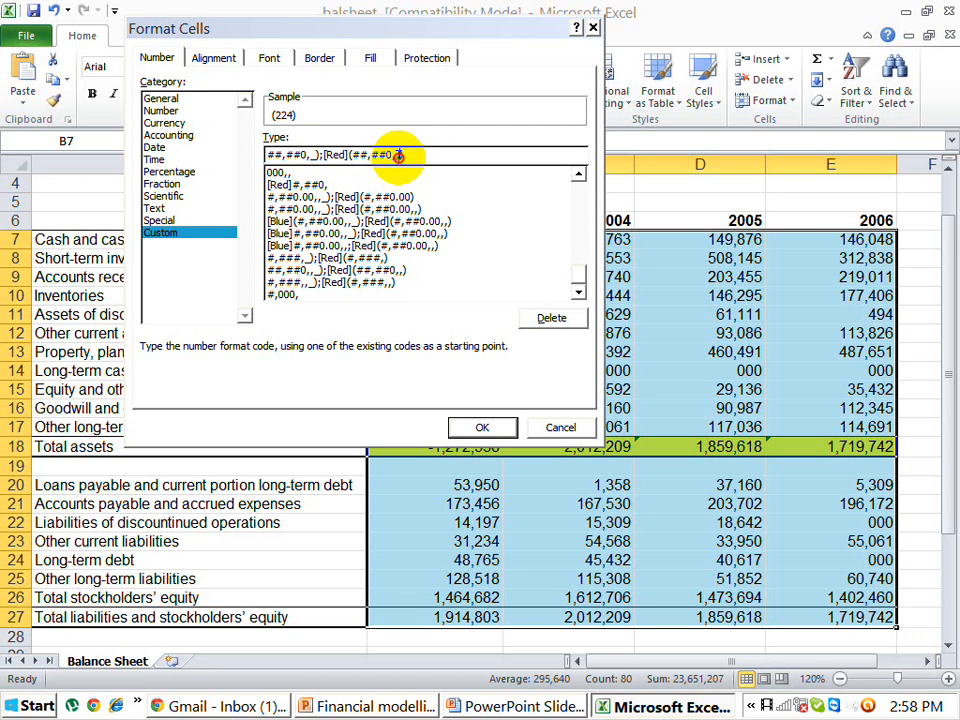
key("BackSpace")
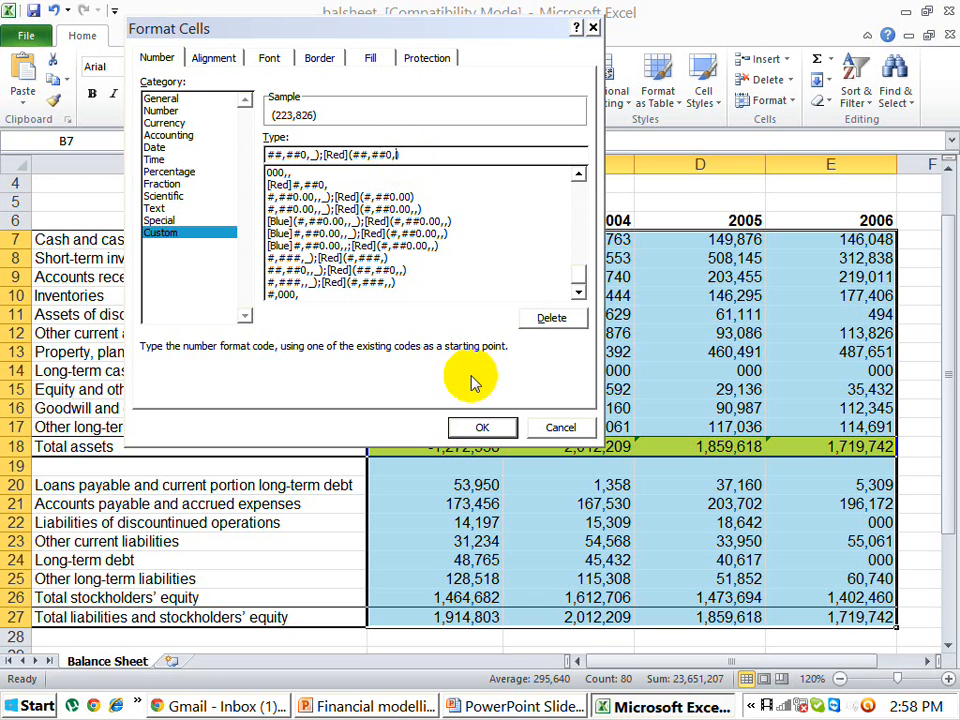
left_click(482, 428)
left_click(471, 318)
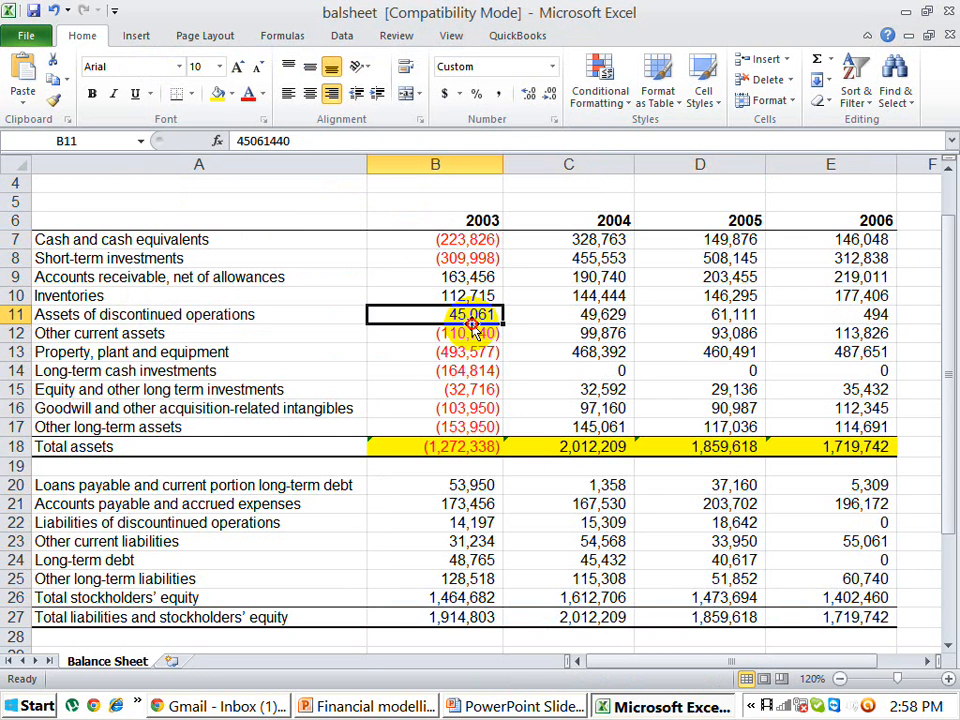
key("Up")
key("Up")
key("Up")
key("Up")
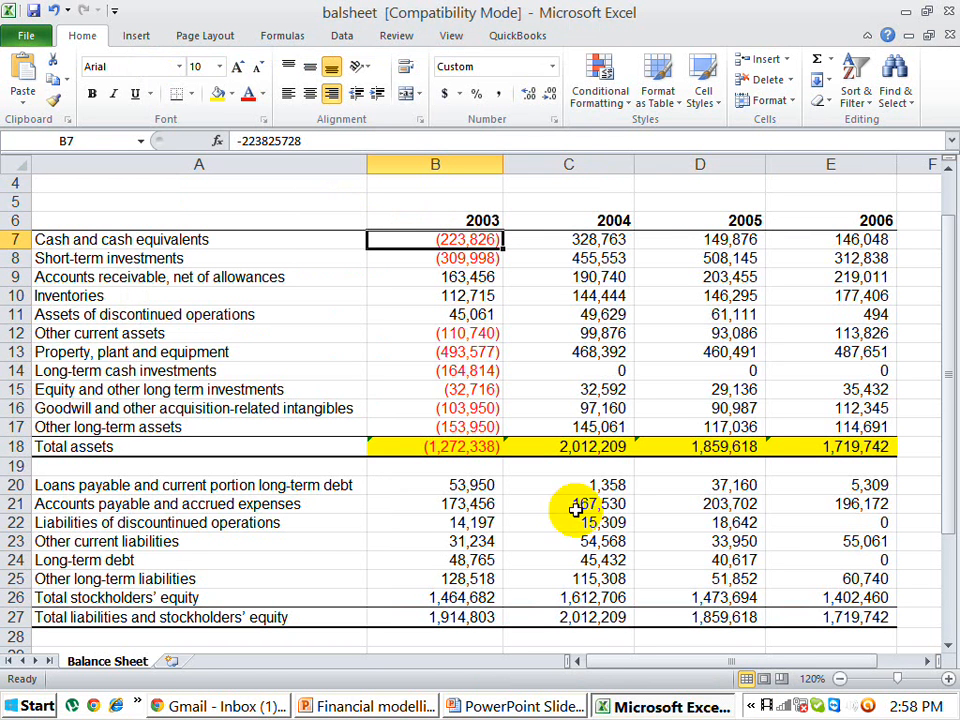
Enter 1 in cell B31 below the balance sheet.
left_click(947, 645)
left_click_drag(947, 645, 947, 647)
left_click(470, 505)
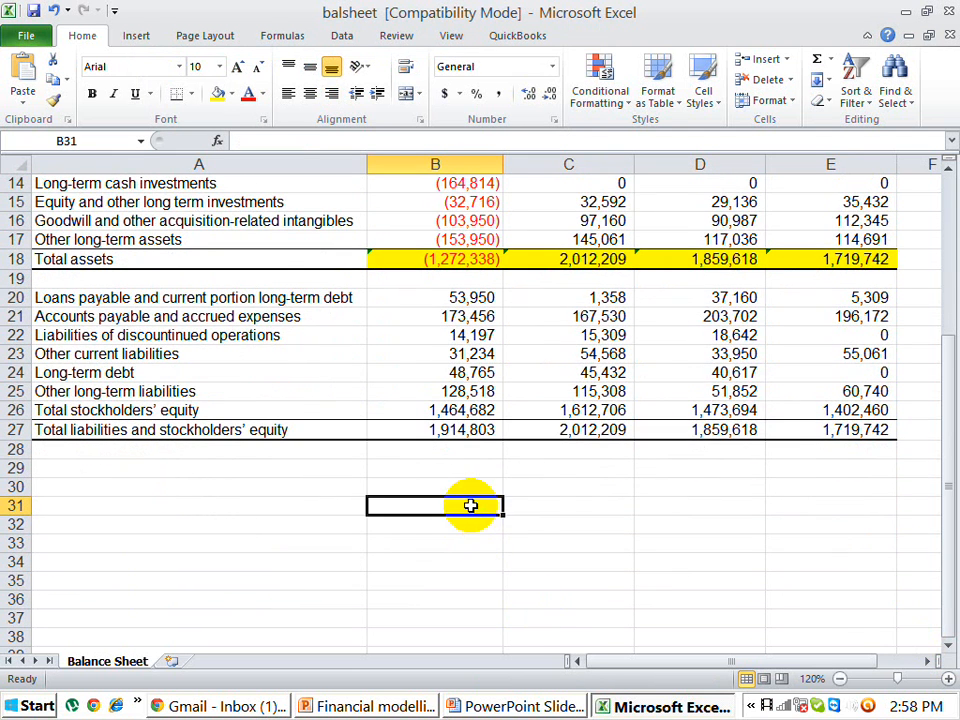
type("1")
key("Return")
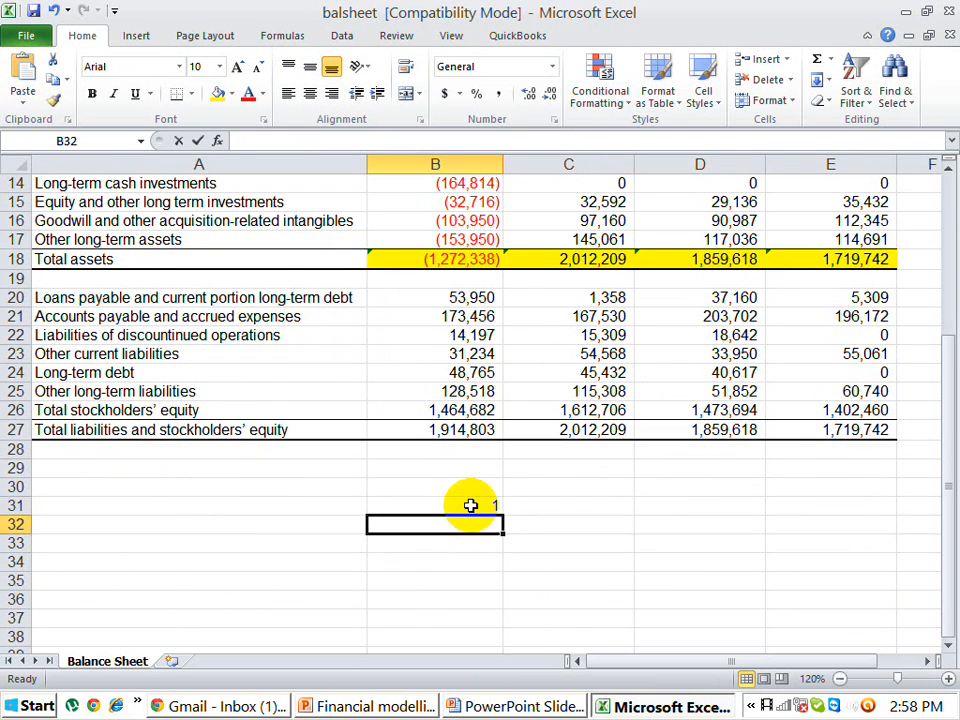
Enter 2 in cell B32 and extend the number series from B31:B32 down to B36.
type("2")
left_click(473, 505)
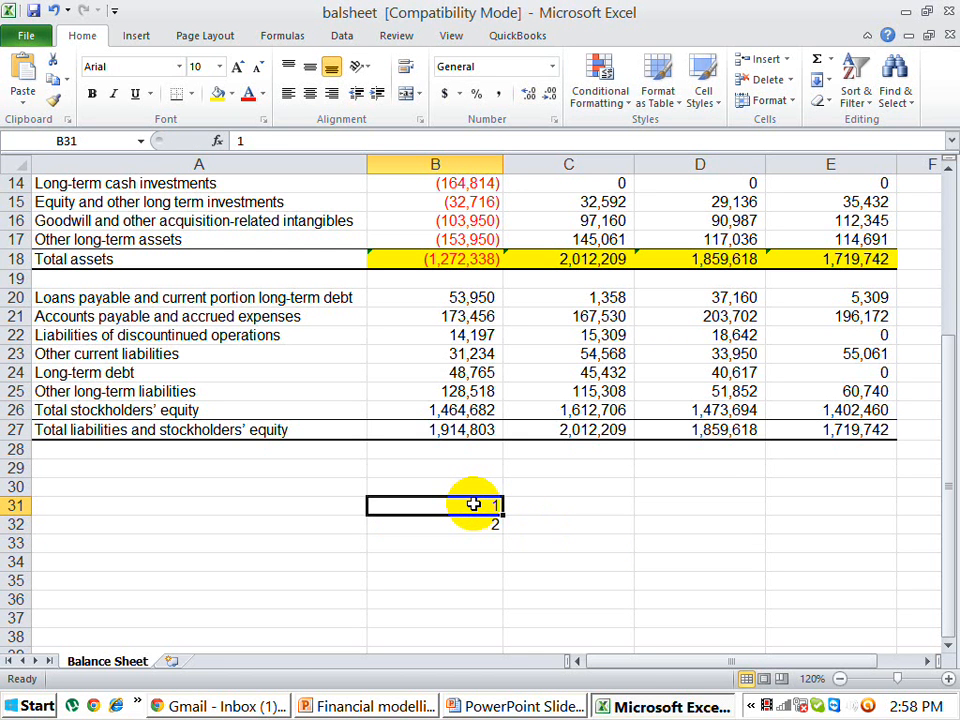
key("shift+Down")
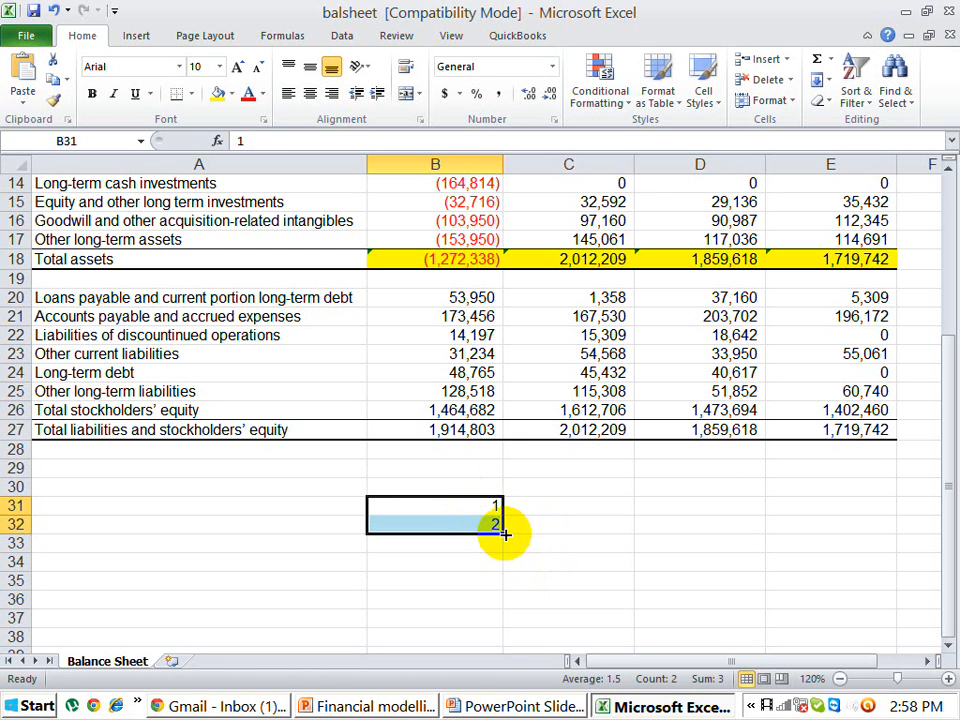
left_click_drag(503, 532, 490, 601)
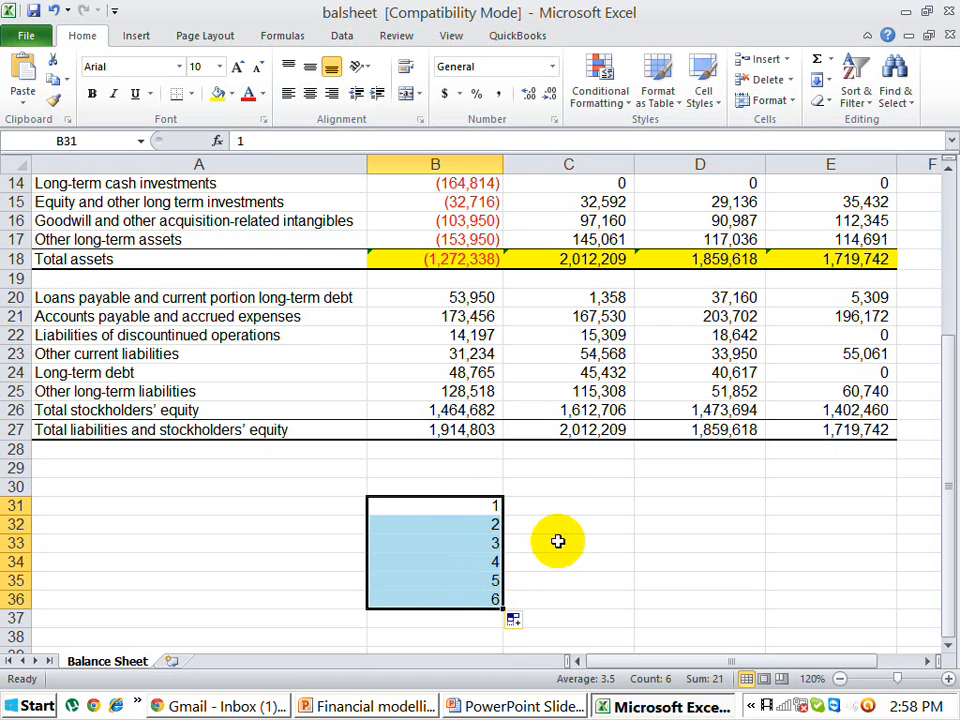
Try to enter 0001 with its leading zeros in cell C31.
left_click(591, 506)
type("0")
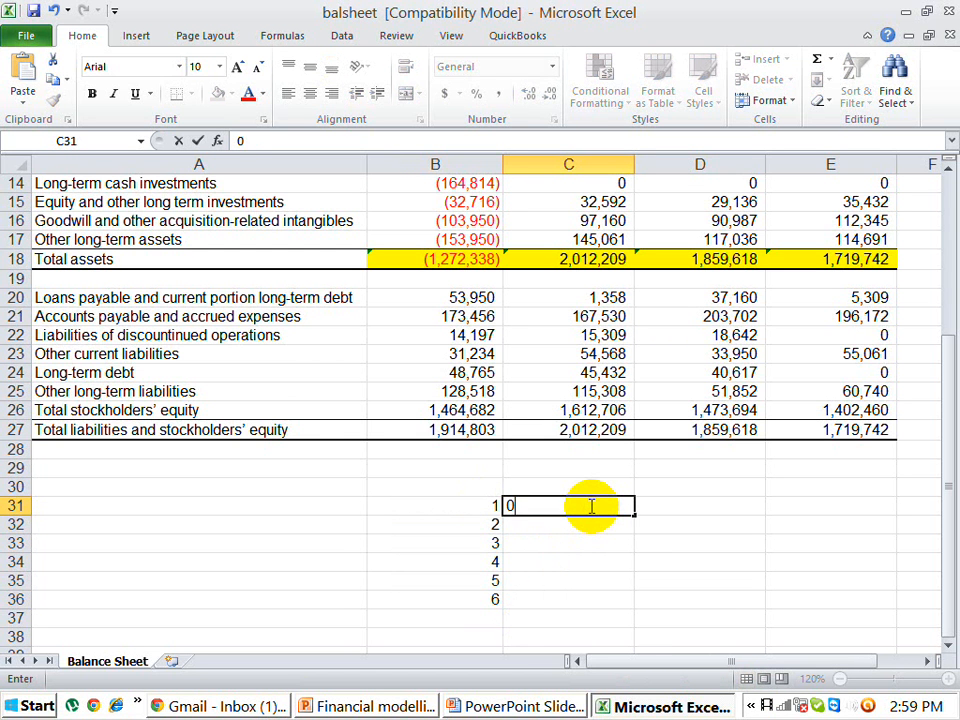
type("001")
key("Return")
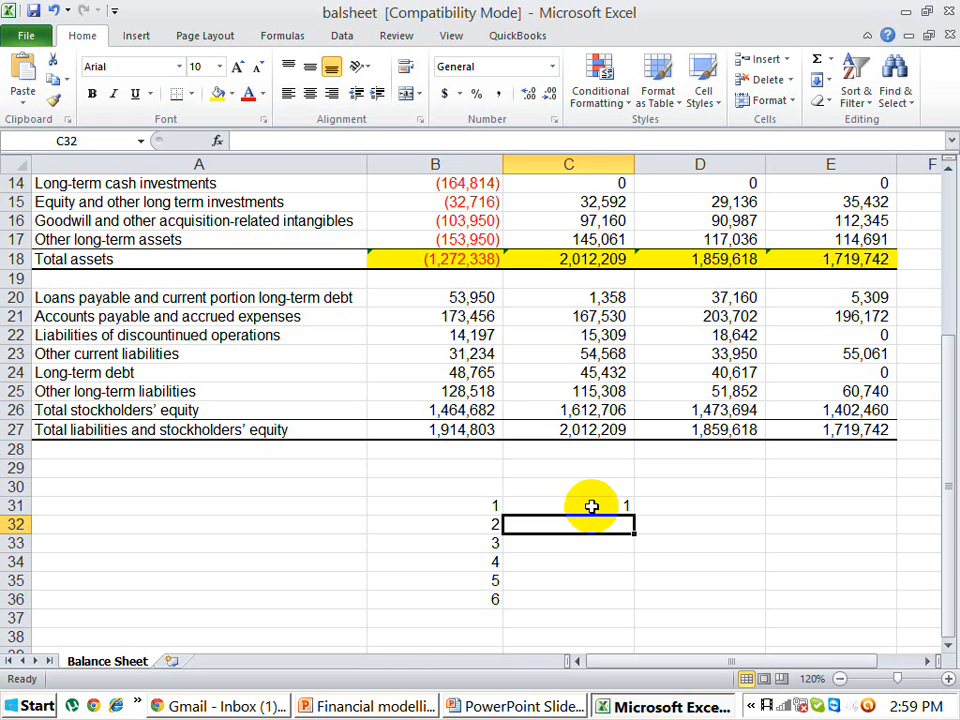
left_click(591, 506)
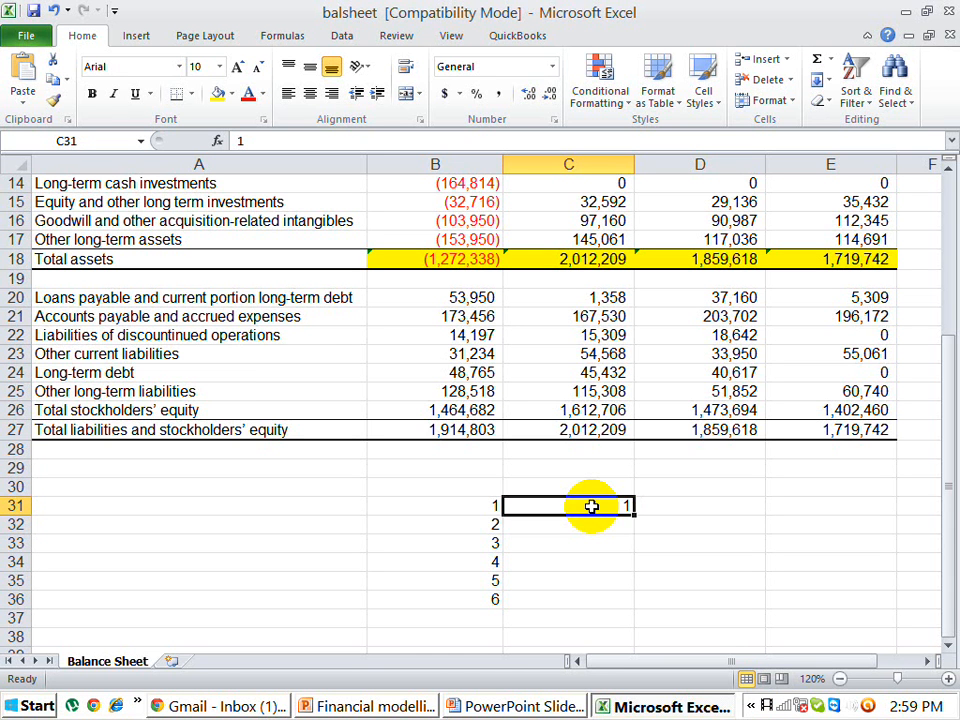
key("Left")
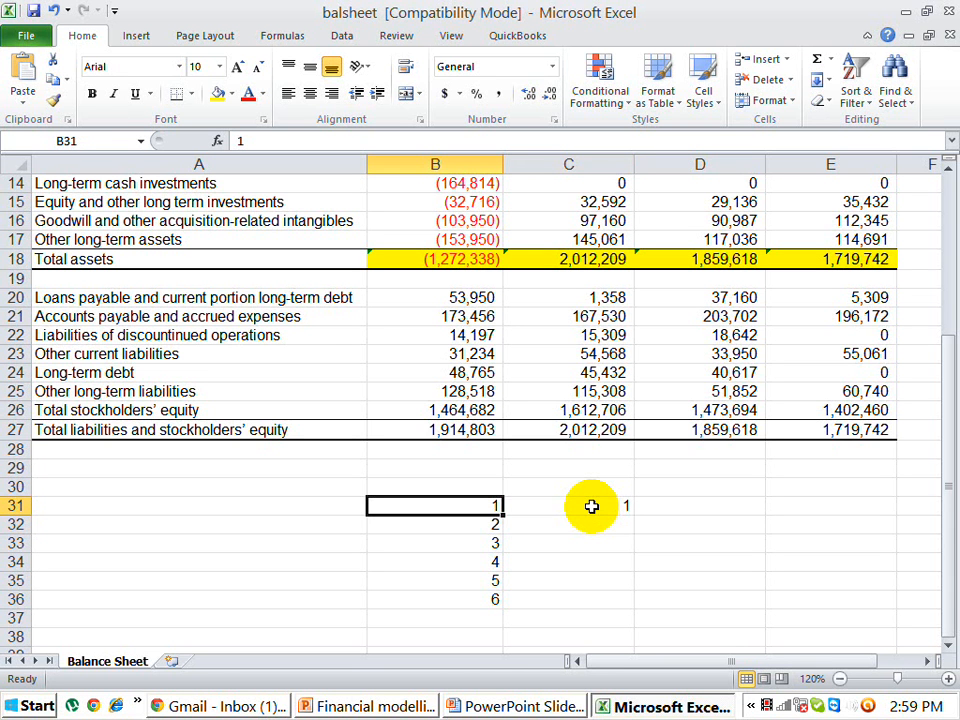
key("Right")
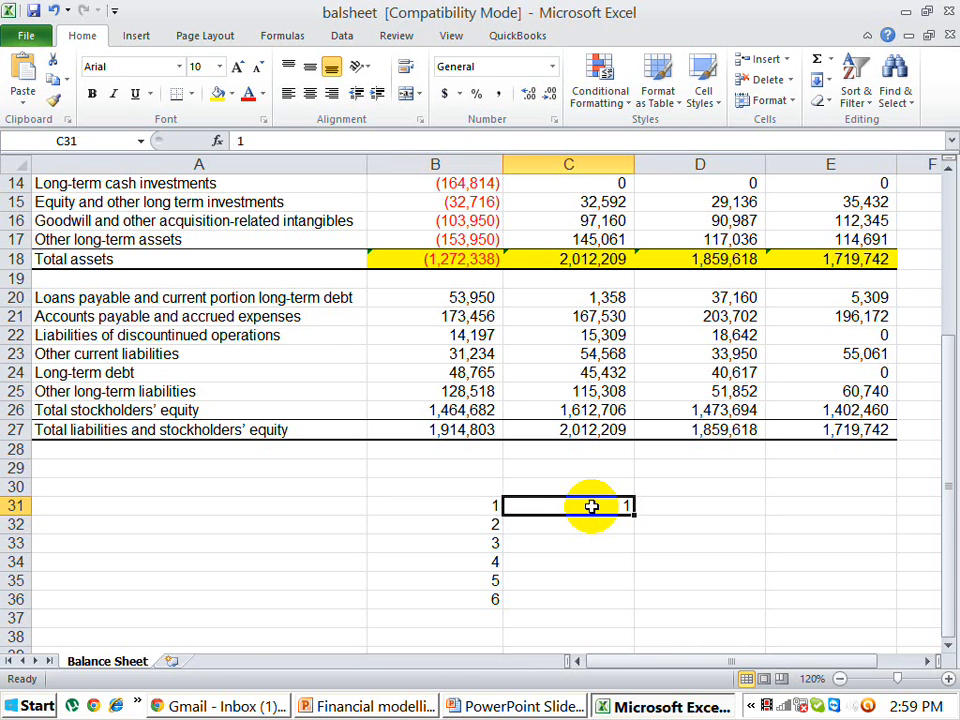
Apply the custom number format 0000 to the serial numbers in B31:B36.
key("Left")
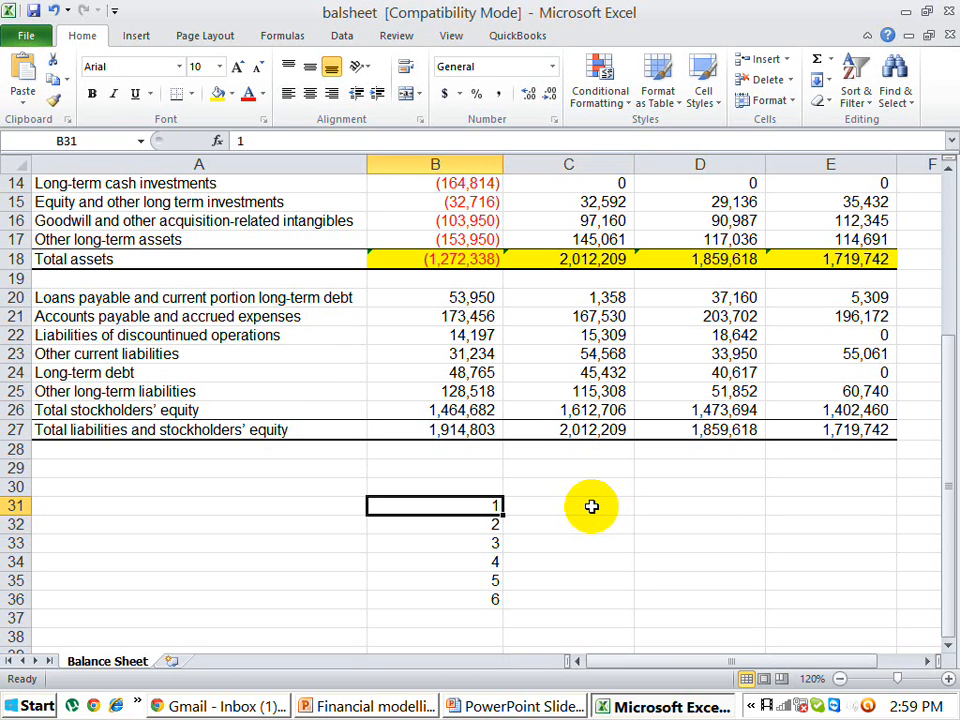
key("ctrl+shift+Down")
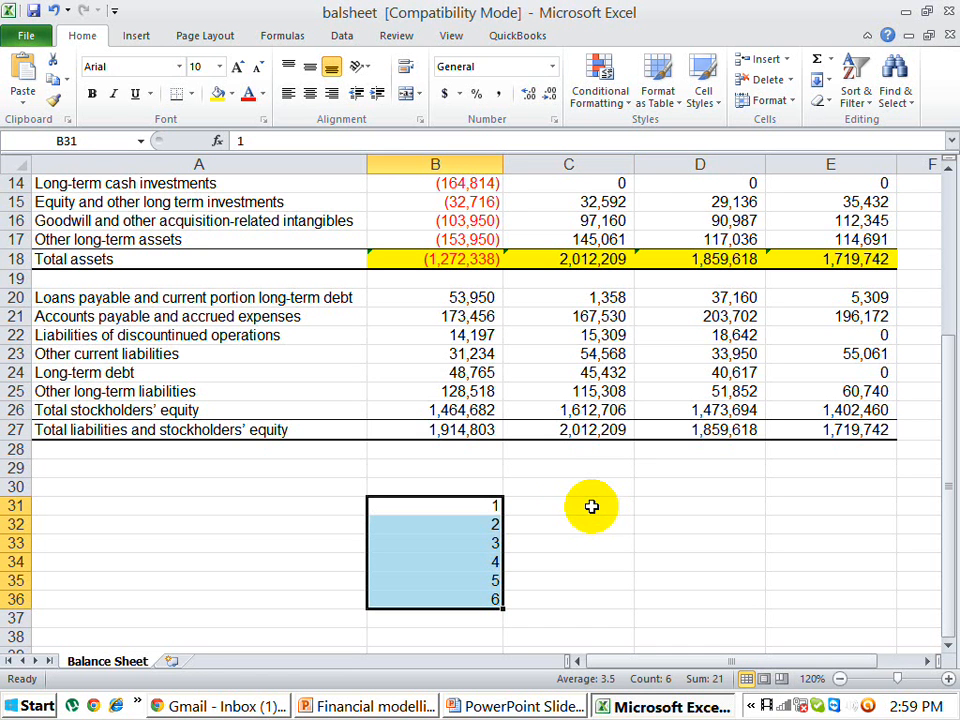
left_click(790, 104)
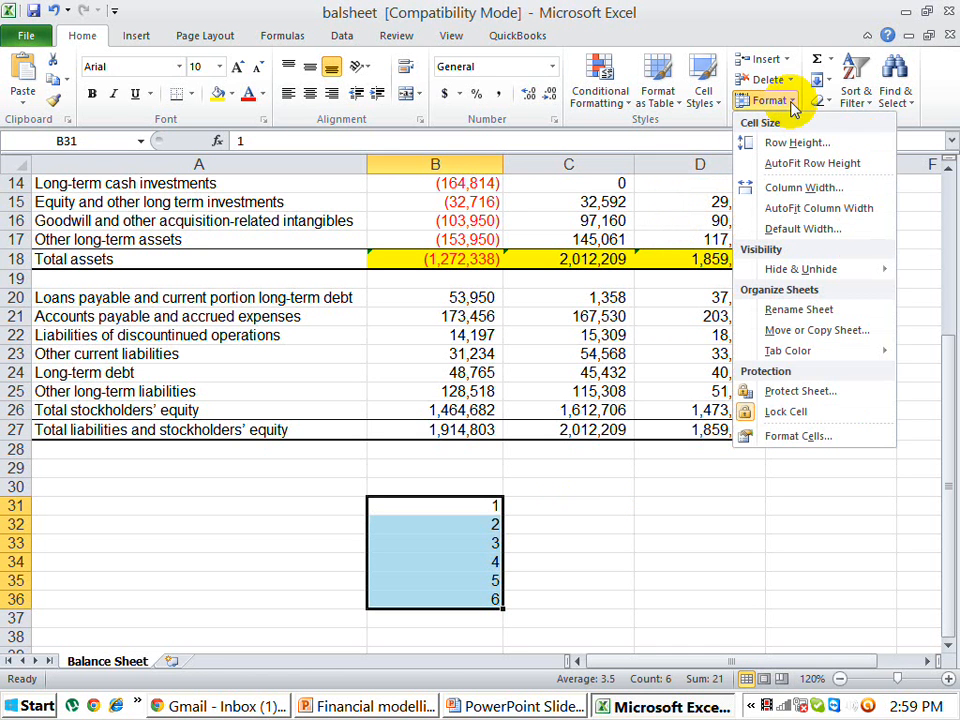
left_click(775, 440)
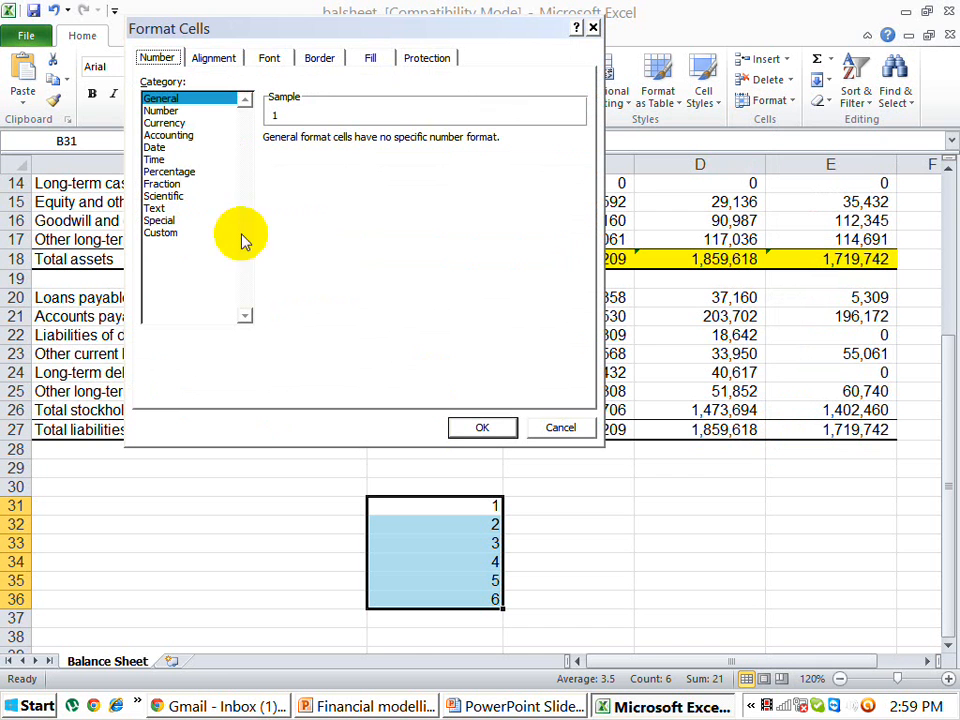
left_click(176, 234)
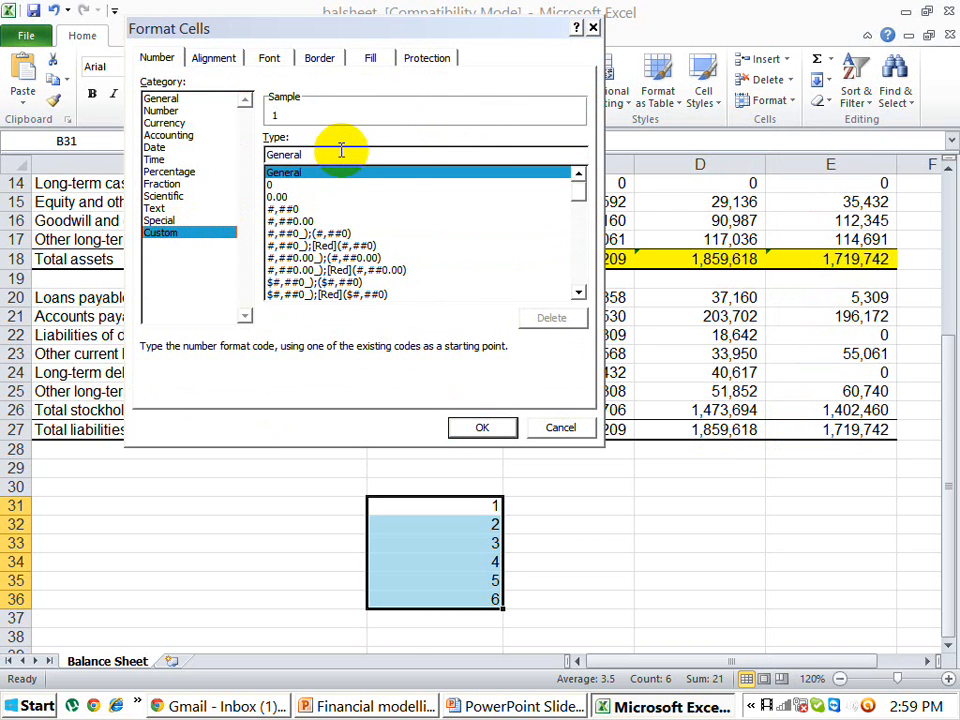
left_click(341, 150)
key("BackSpace")
key("BackSpace")
key("BackSpace")
key("BackSpace")
key("BackSpace")
key("BackSpace")
key("BackSpace")
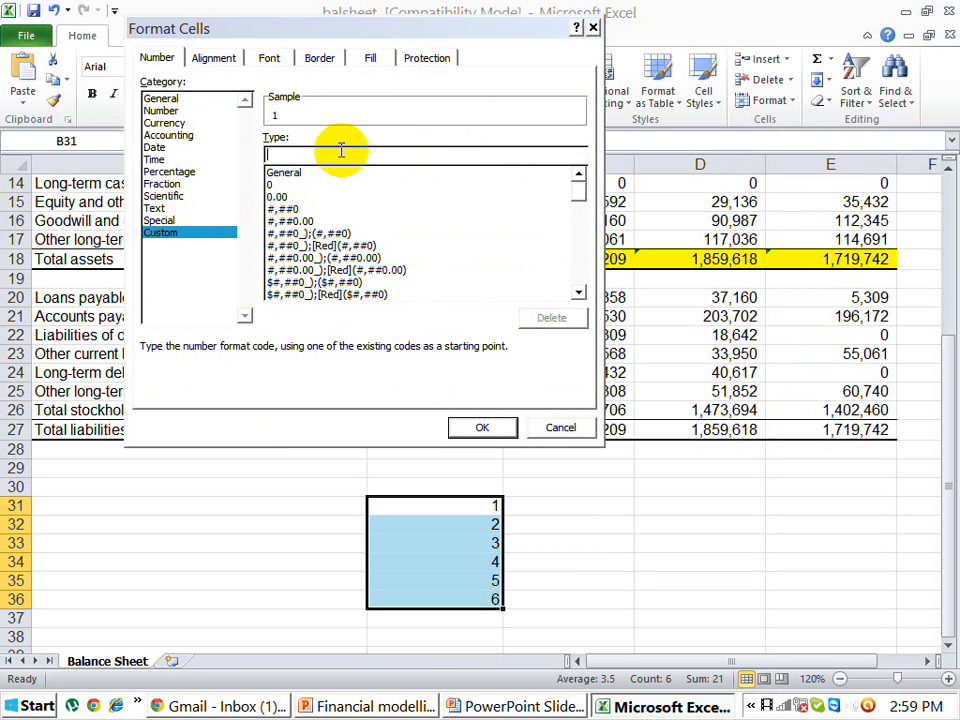
type("0000")
left_click(488, 425)
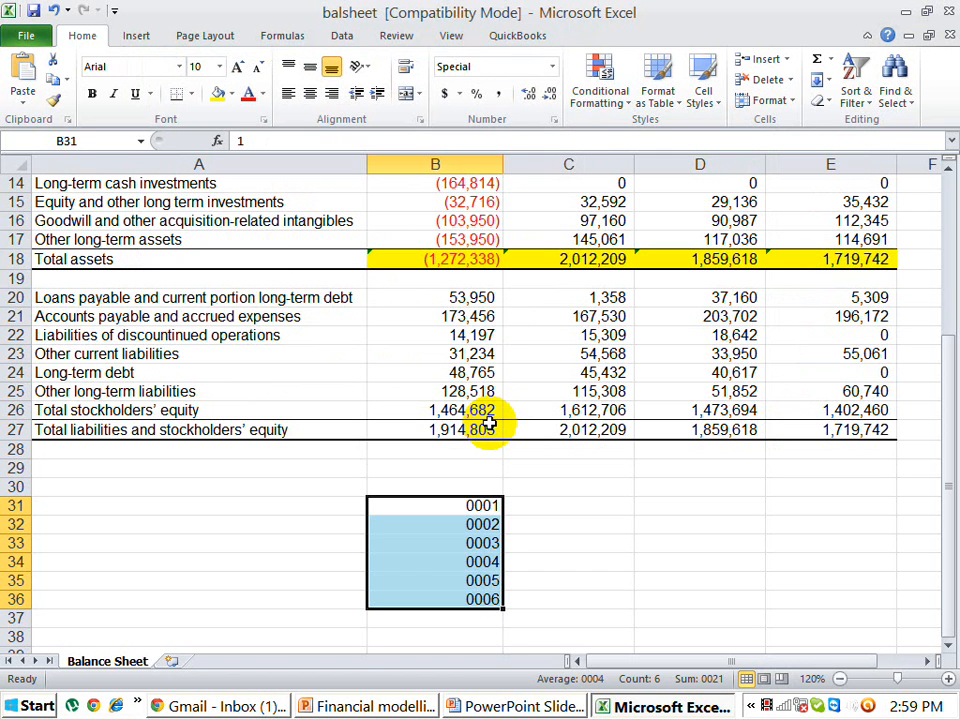
Change the custom number format of B31:B36 to "PF"-0000-"ISB" to add a text prefix and suffix.
left_click(458, 511)
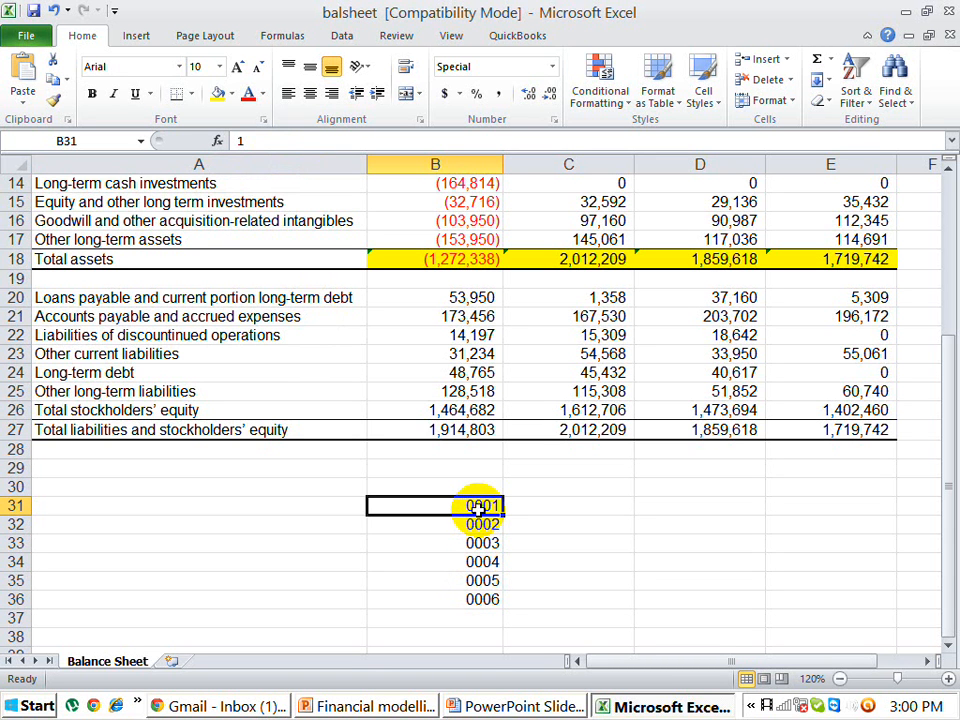
key("ctrl+shift+Down")
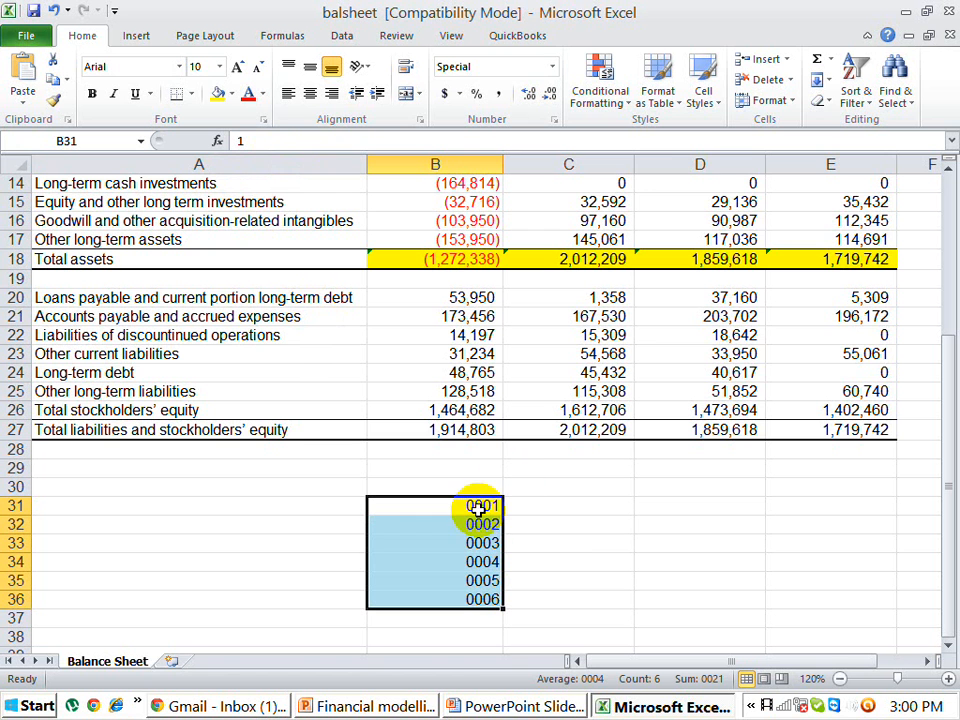
left_click(790, 105)
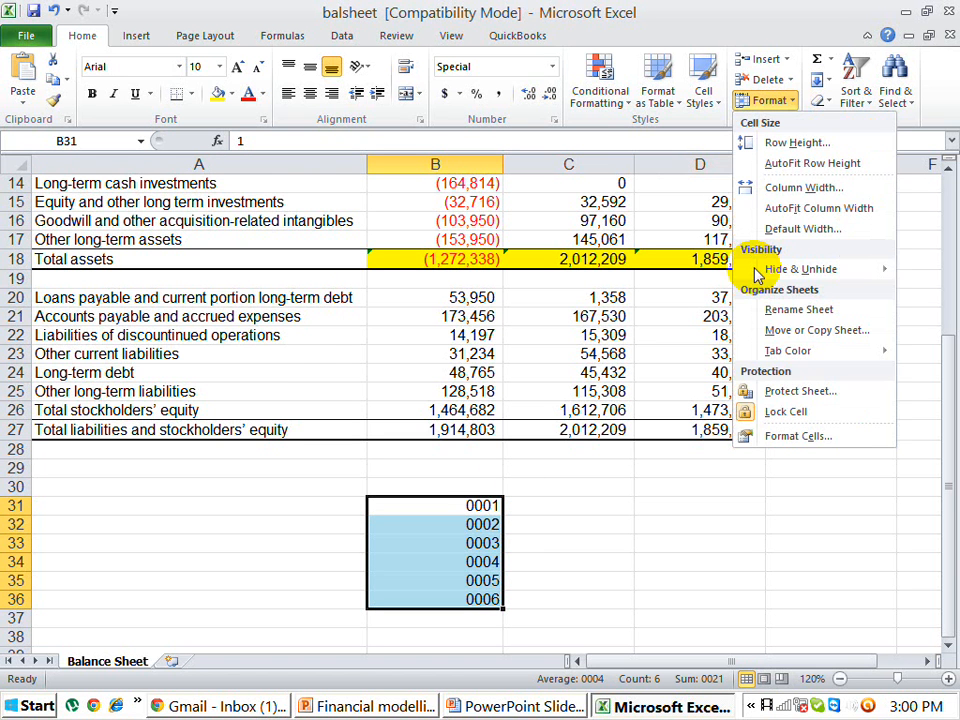
left_click(765, 436)
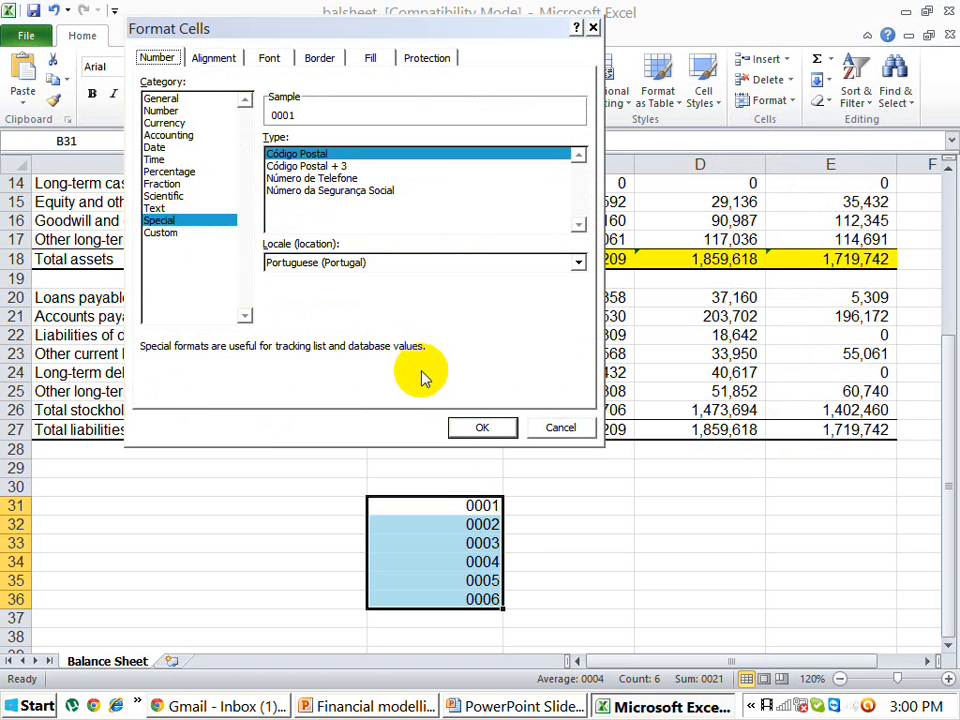
left_click(162, 233)
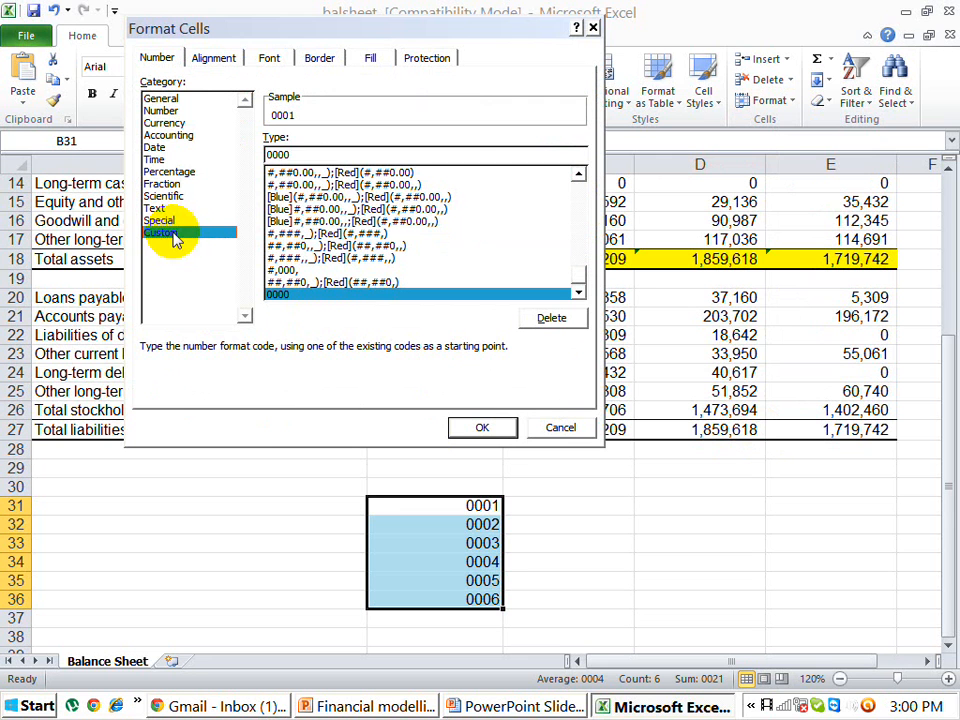
left_click(306, 160)
key("Home")
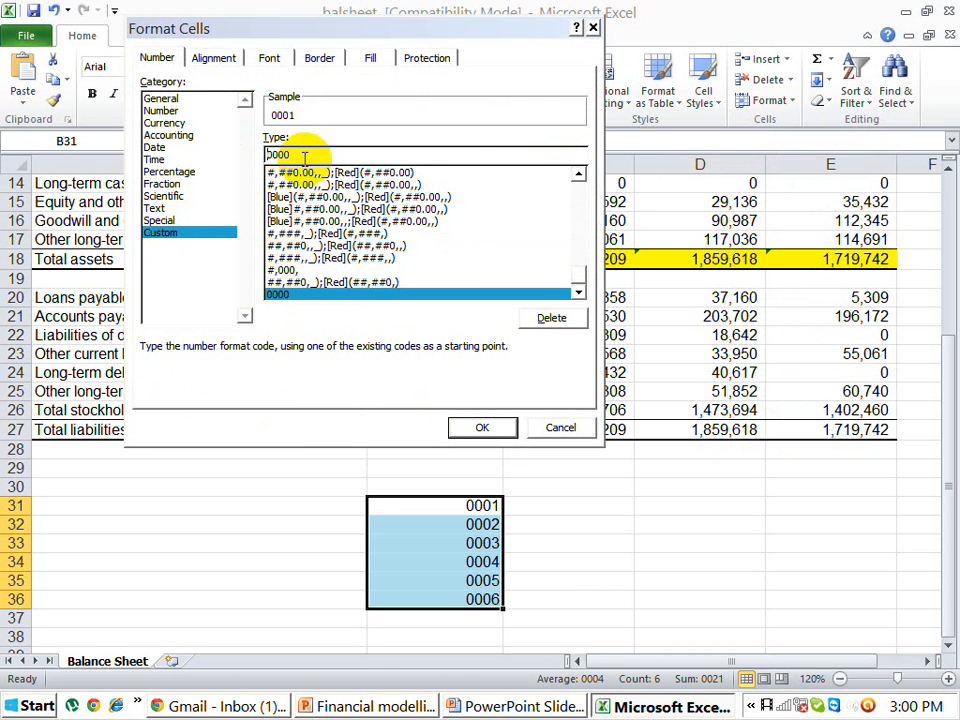
type("\"")
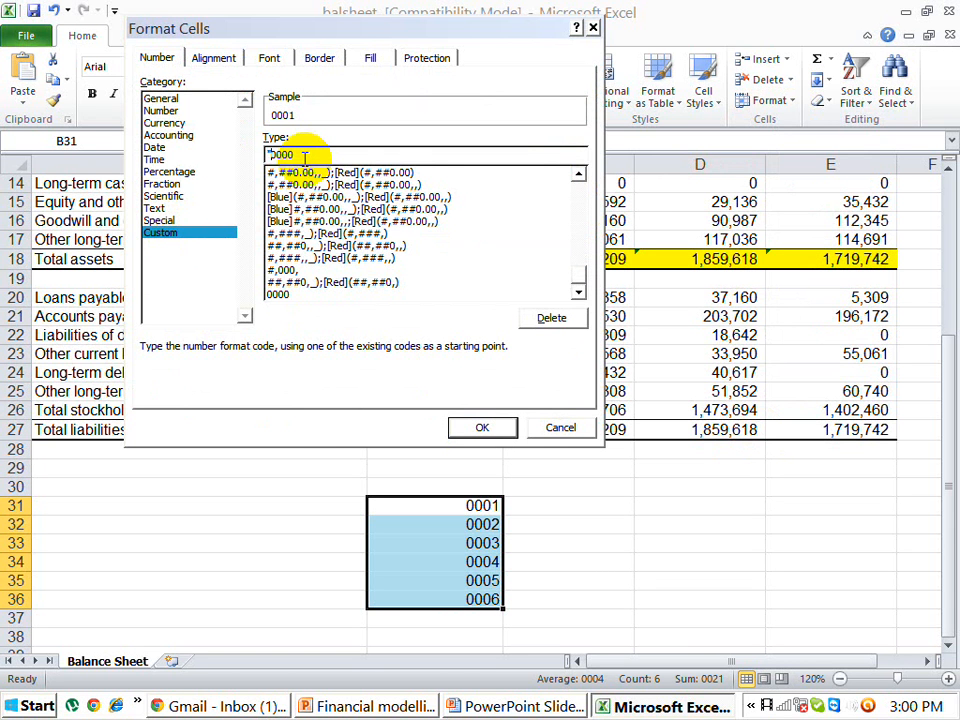
type("PF\"-")
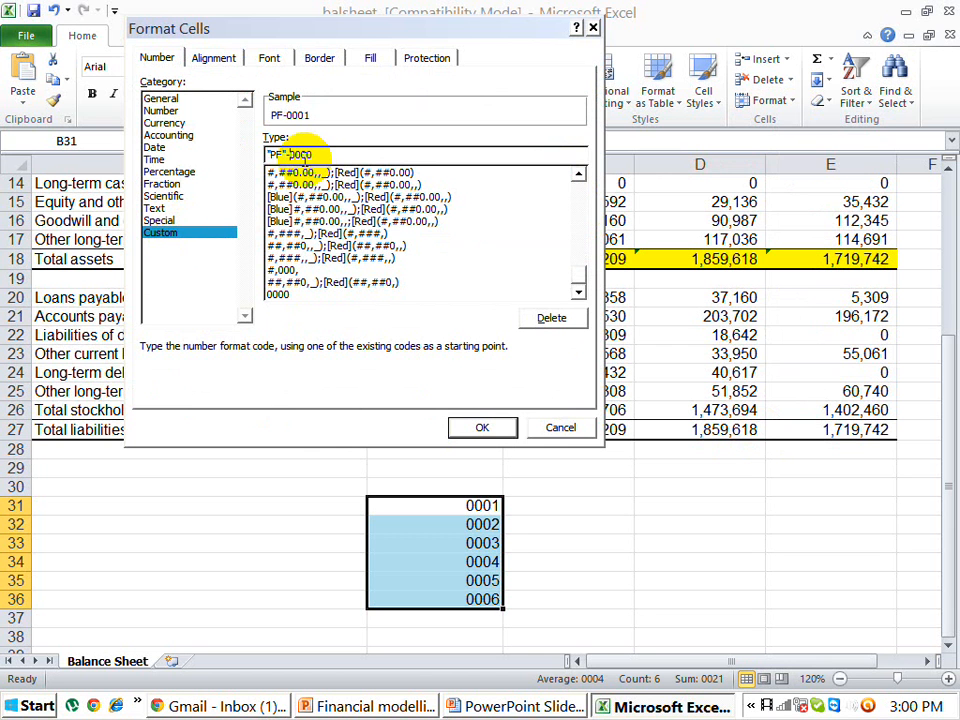
left_click(333, 157)
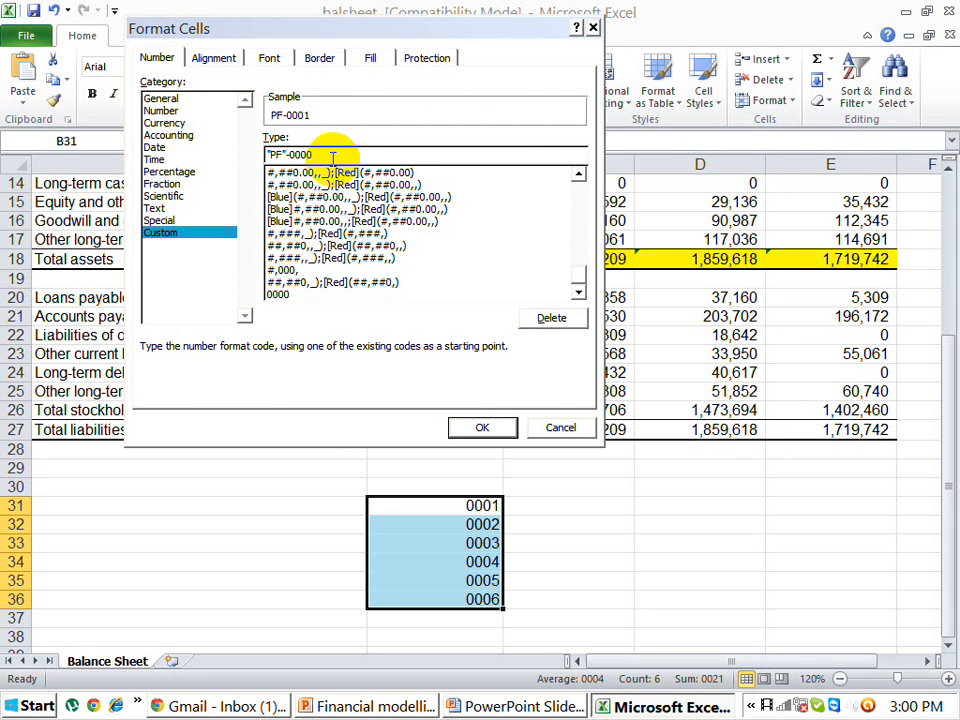
type("-\"")
type("ISE")
type("\"")
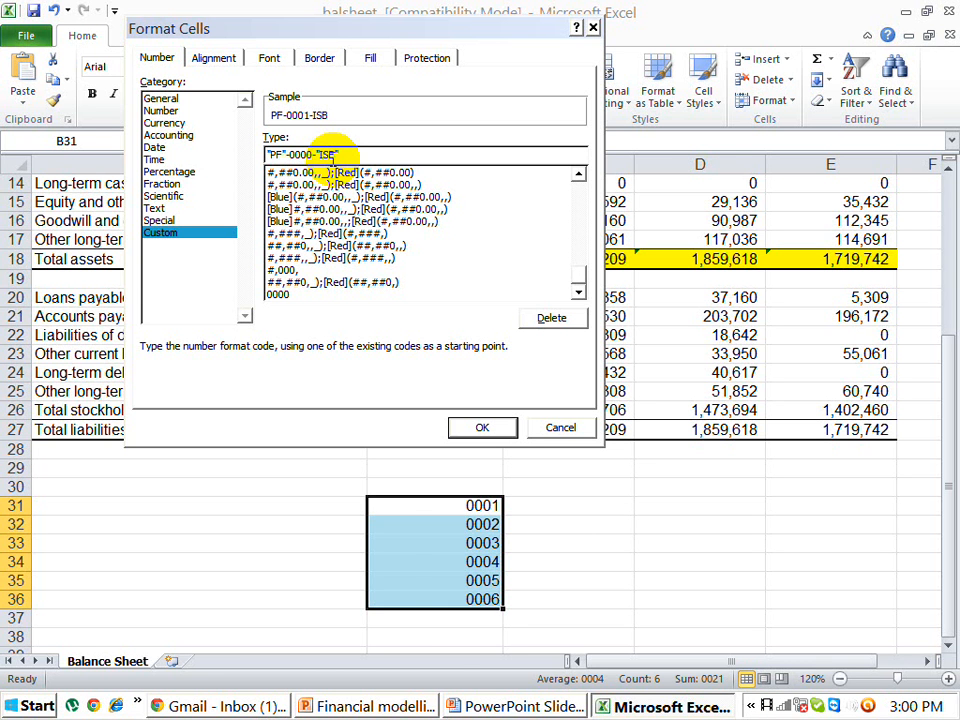
left_click(482, 430)
left_click(450, 546)
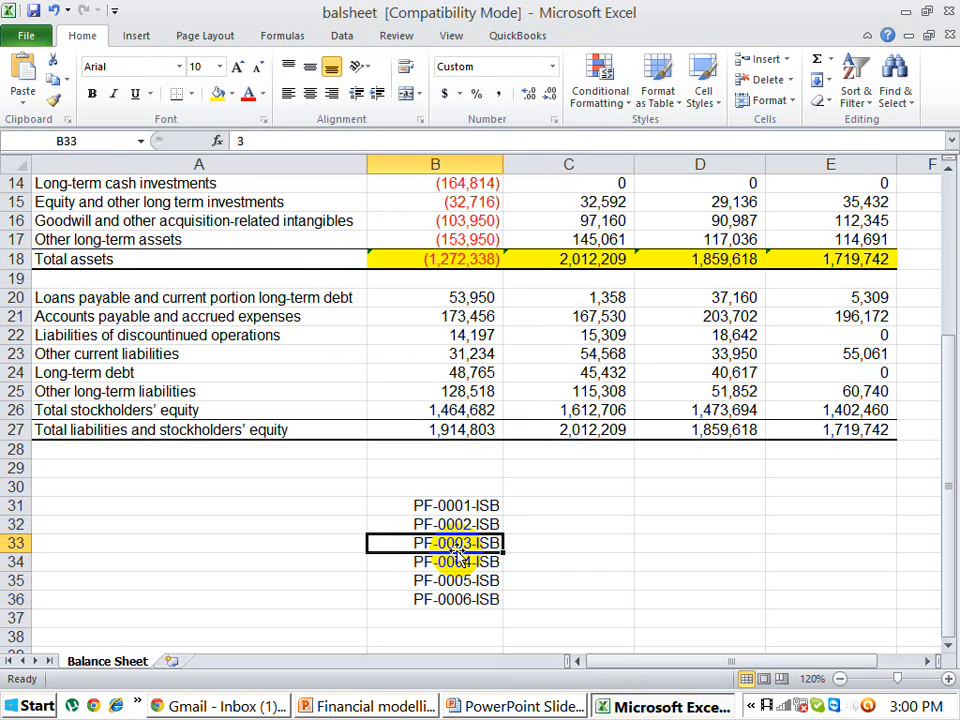
left_click(489, 506)
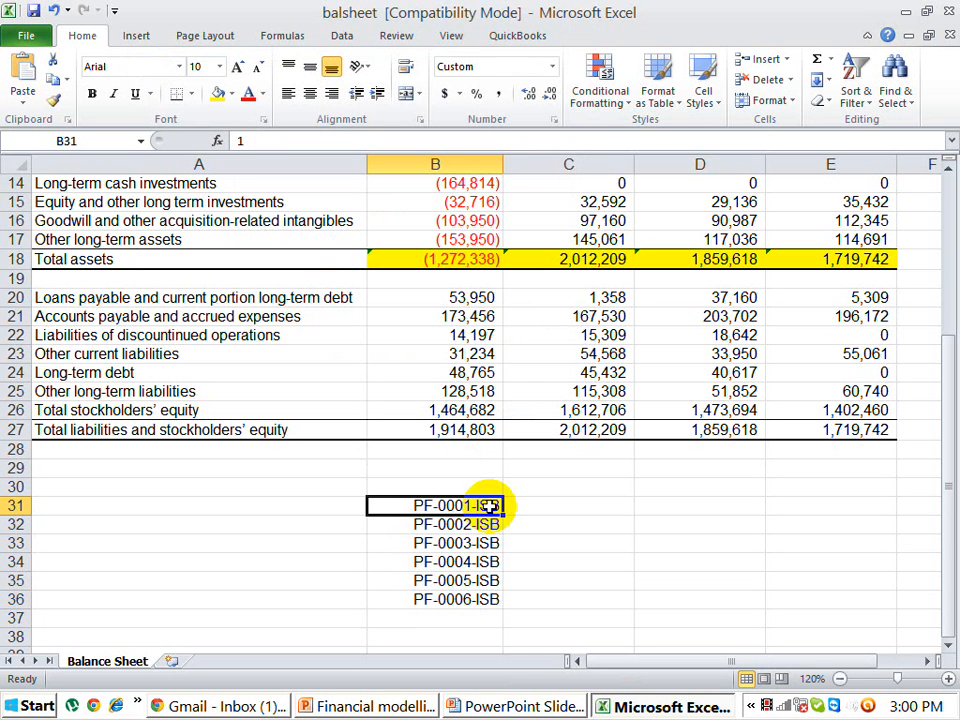
left_click(487, 524)
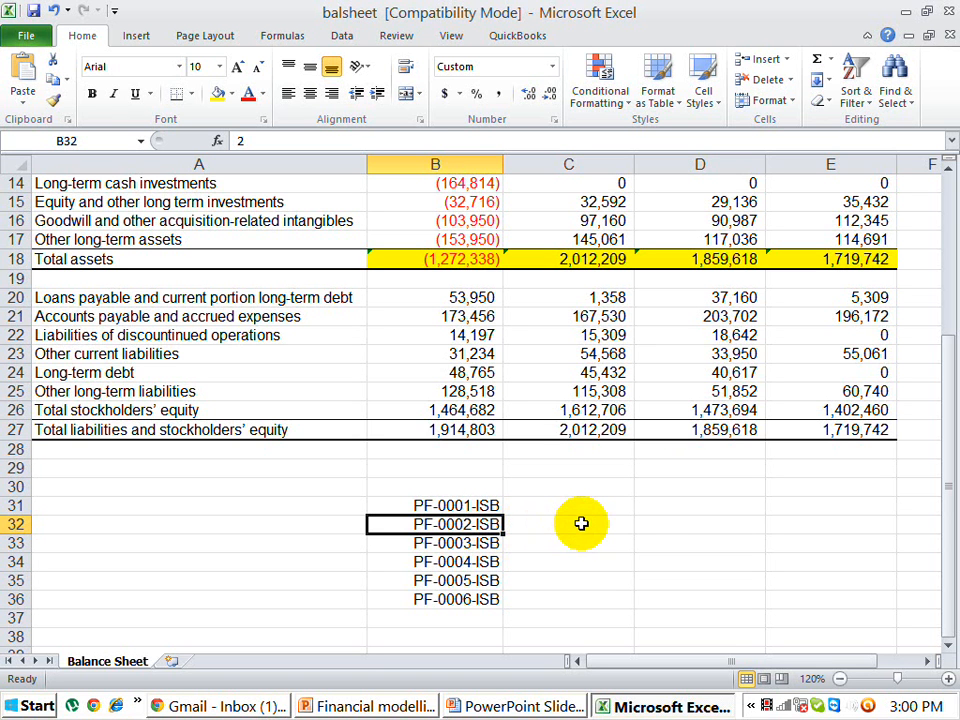
Enter the date 4/9/2012 in cell D31.
left_click(645, 512)
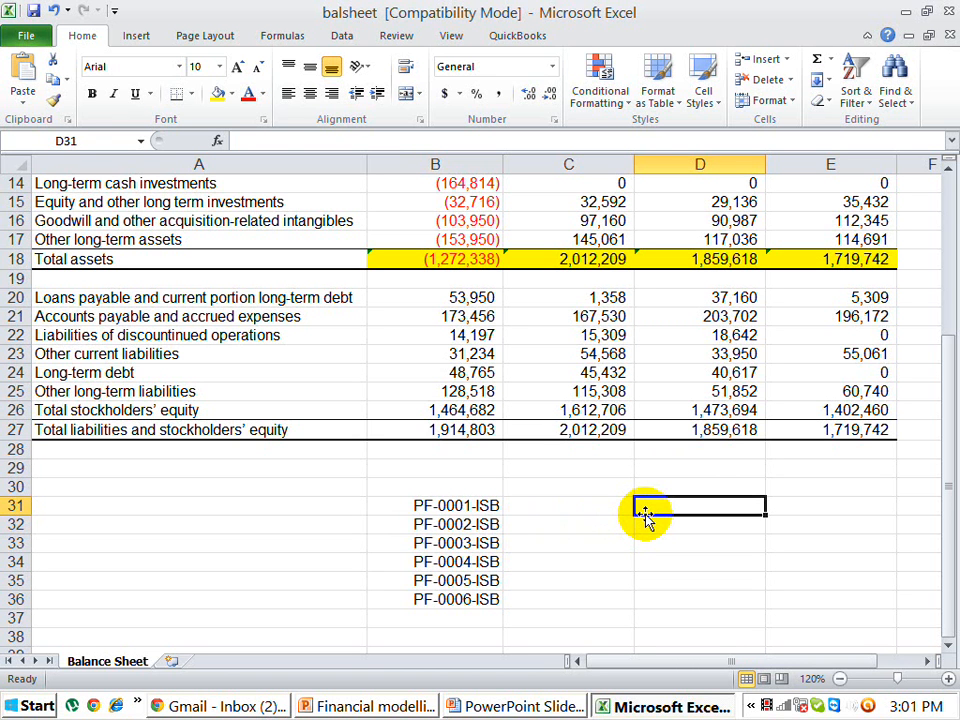
type("4/9/2012")
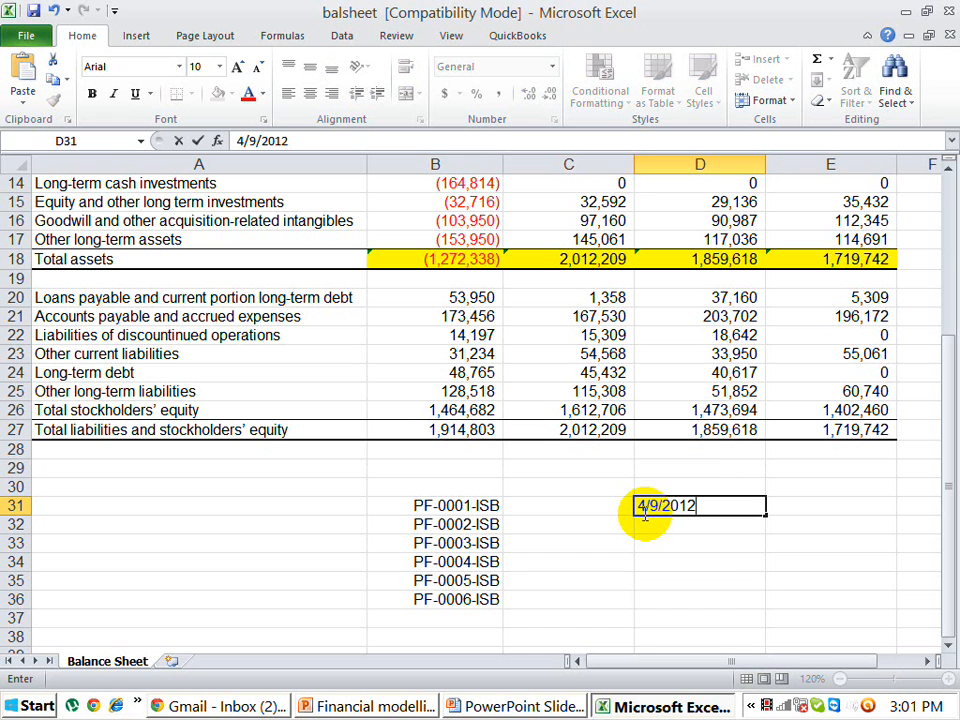
key("Return")
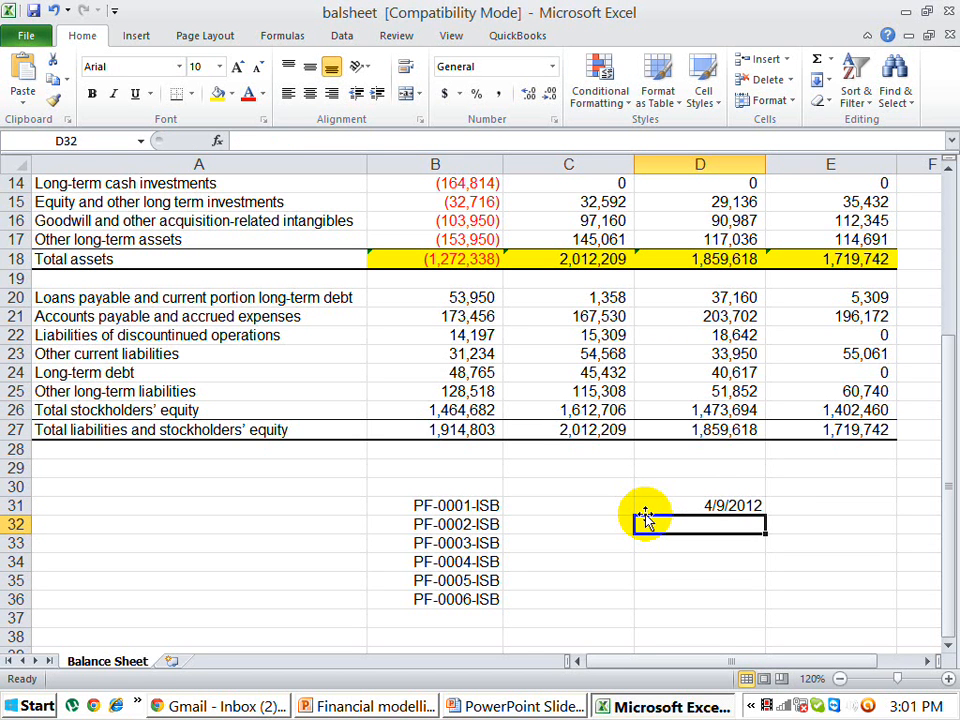
Make the date in D31 bold and enlarge its font size to 22.
left_click(646, 511)
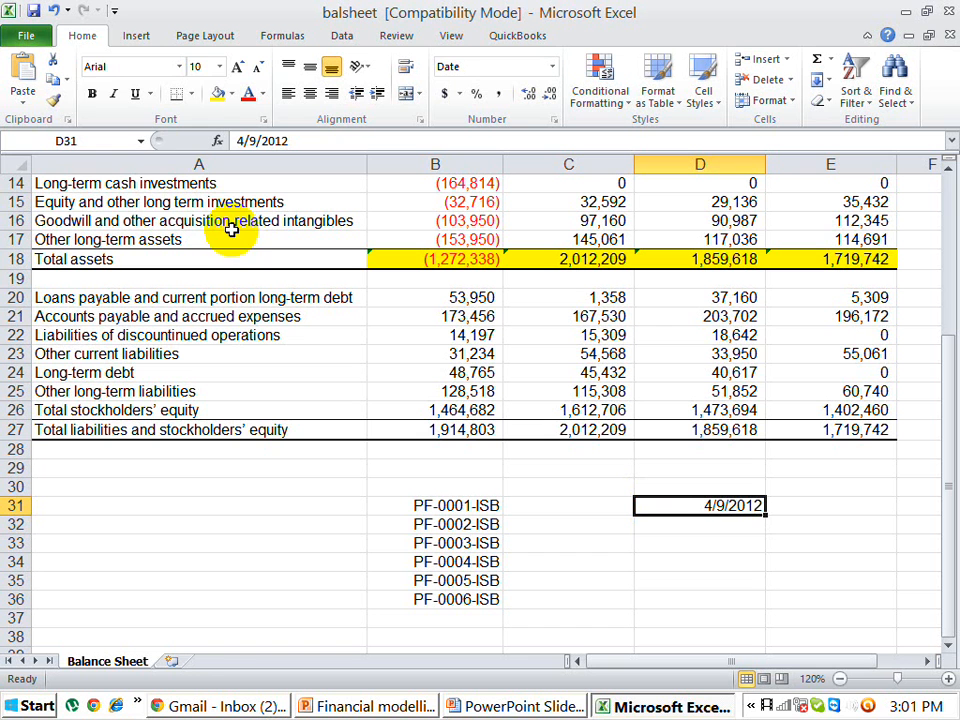
left_click(91, 93)
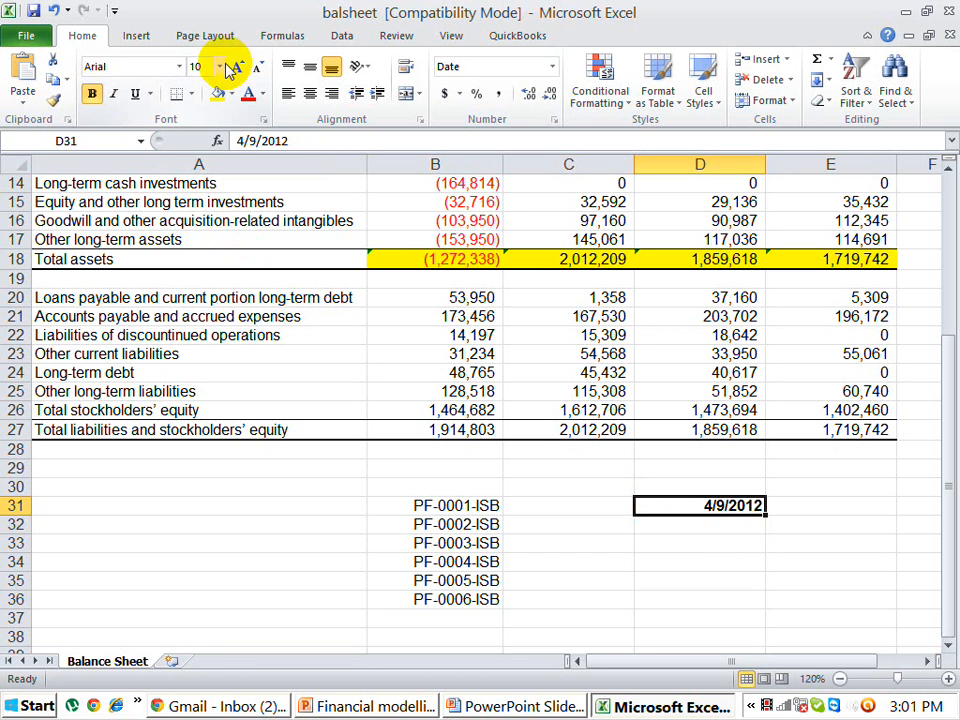
left_click(237, 66)
left_click(237, 66)
left_click(237, 66)
left_click(237, 66)
left_click(237, 66)
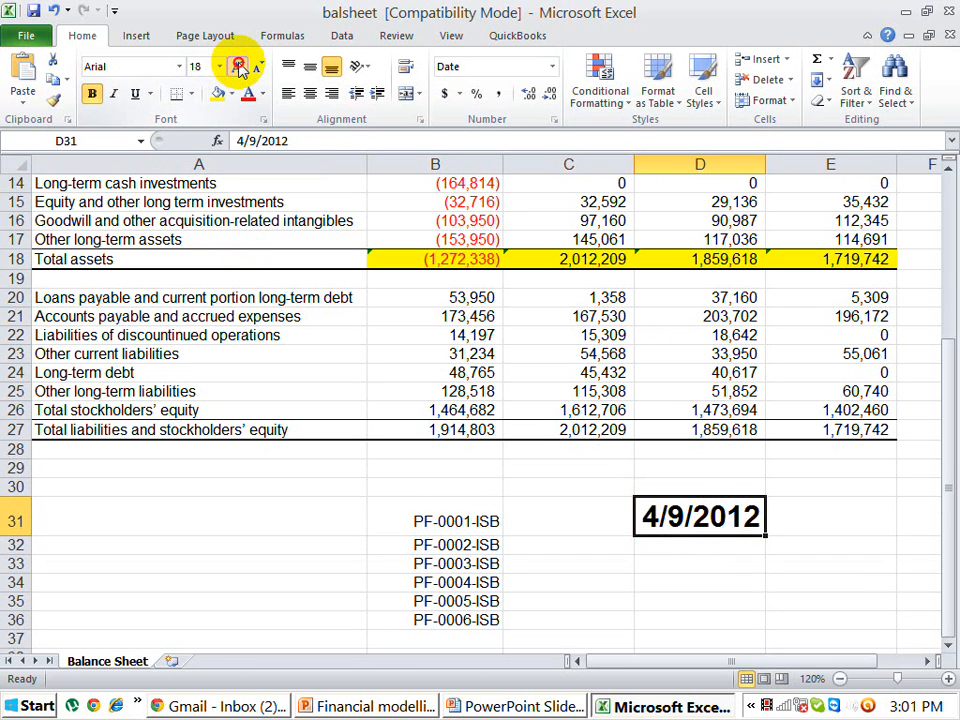
left_click(237, 66)
left_click(237, 66)
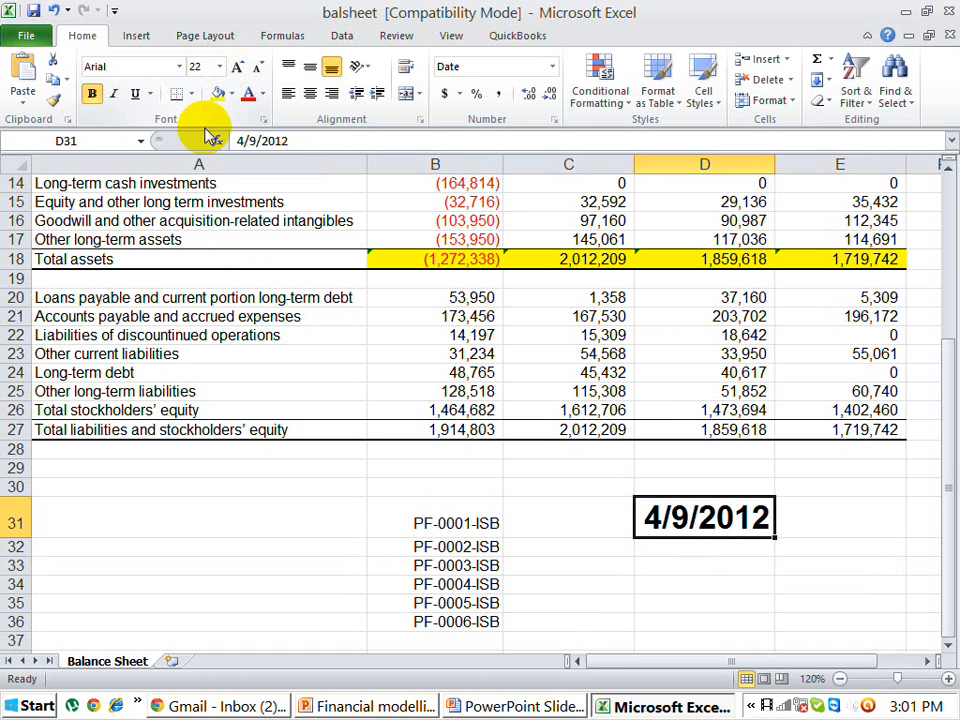
Format the date in D31 with the 14-Mar-01 date type.
left_click(553, 67)
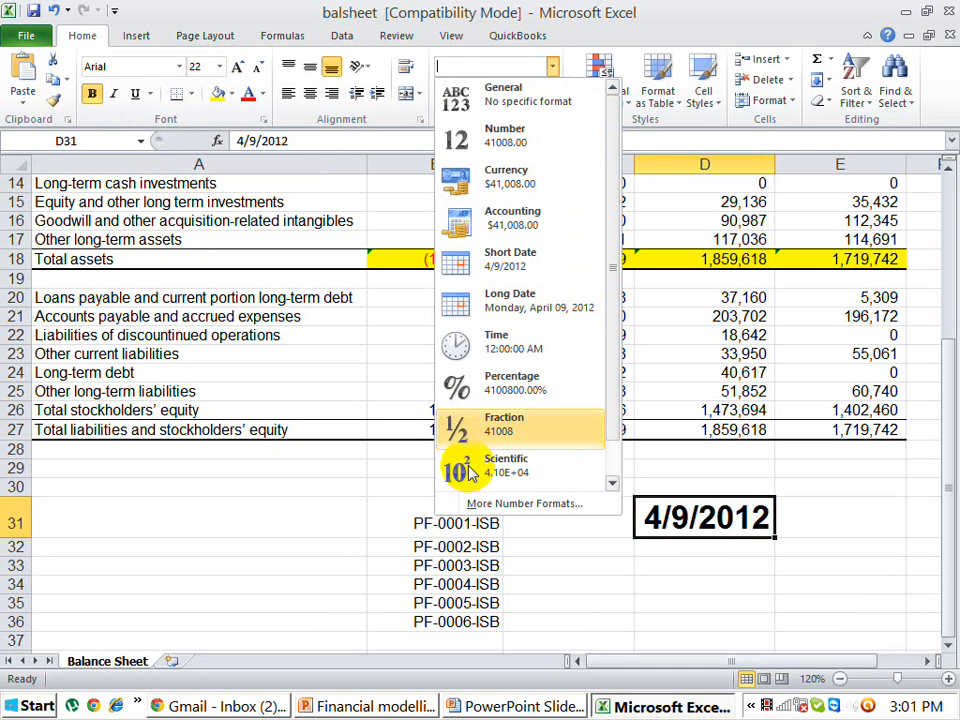
left_click(505, 502)
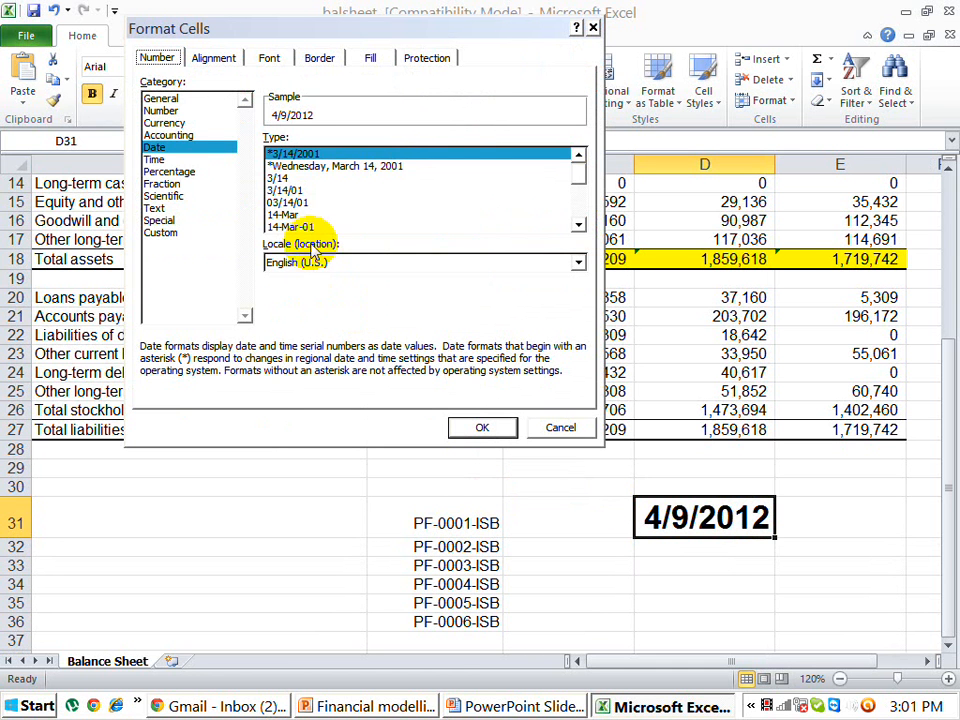
left_click(288, 227)
left_click(478, 427)
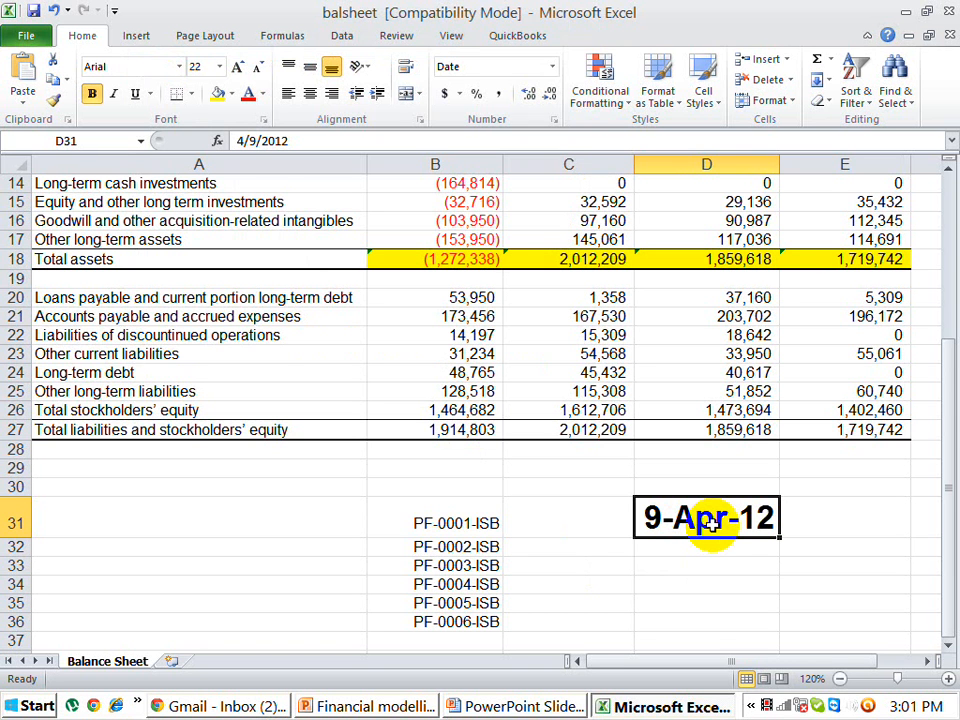
Replace the format code of D31 with the custom date format DDDD, DD-MMMM-YYY.
right_click(710, 522)
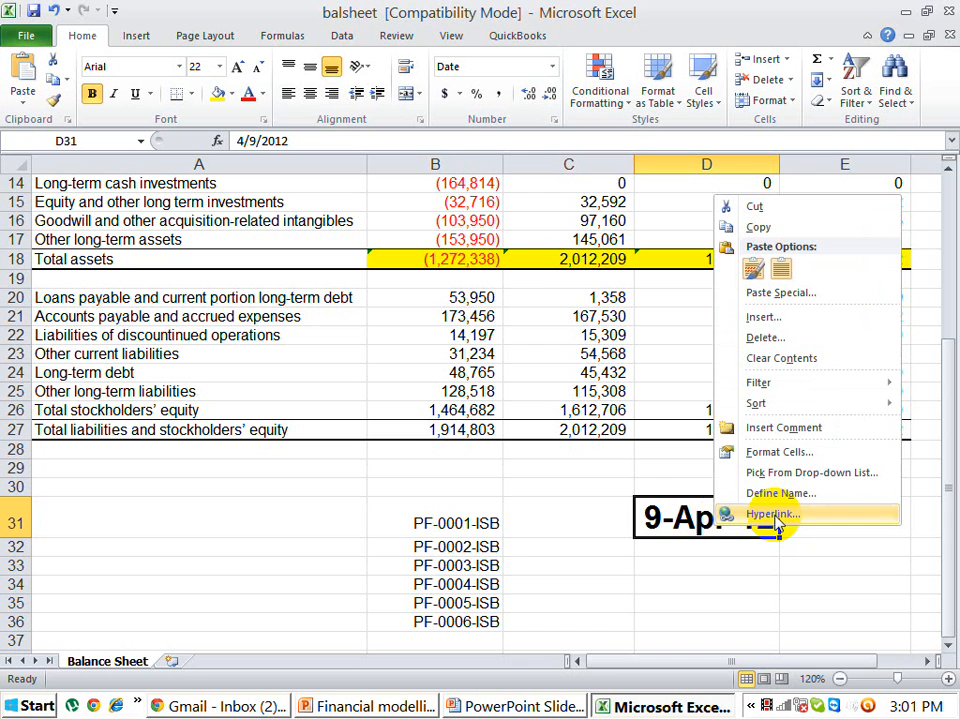
left_click(776, 452)
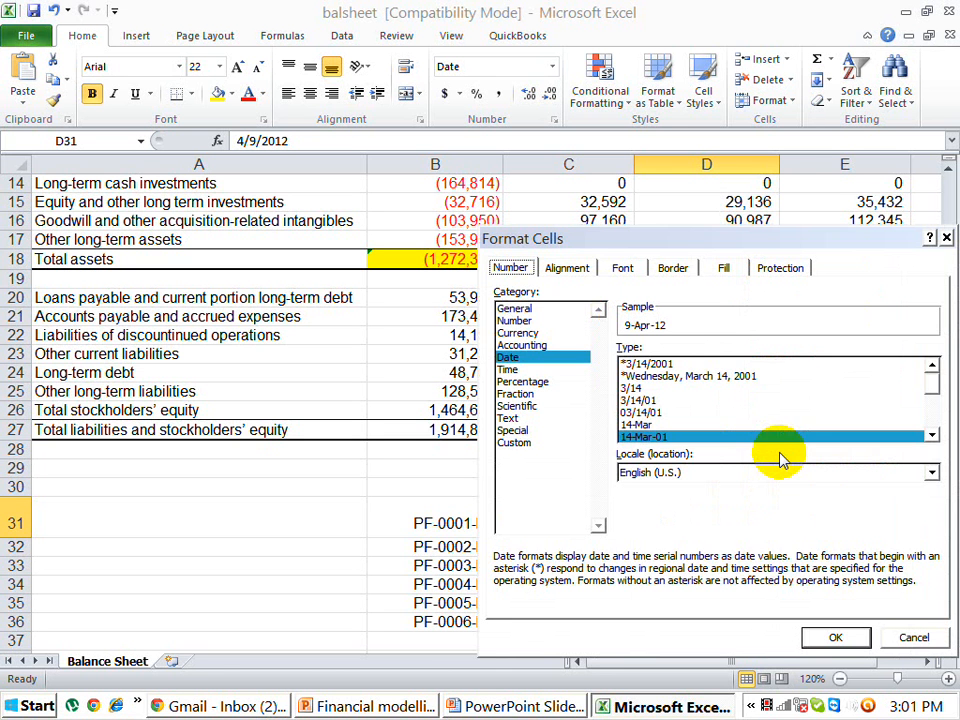
left_click(558, 443)
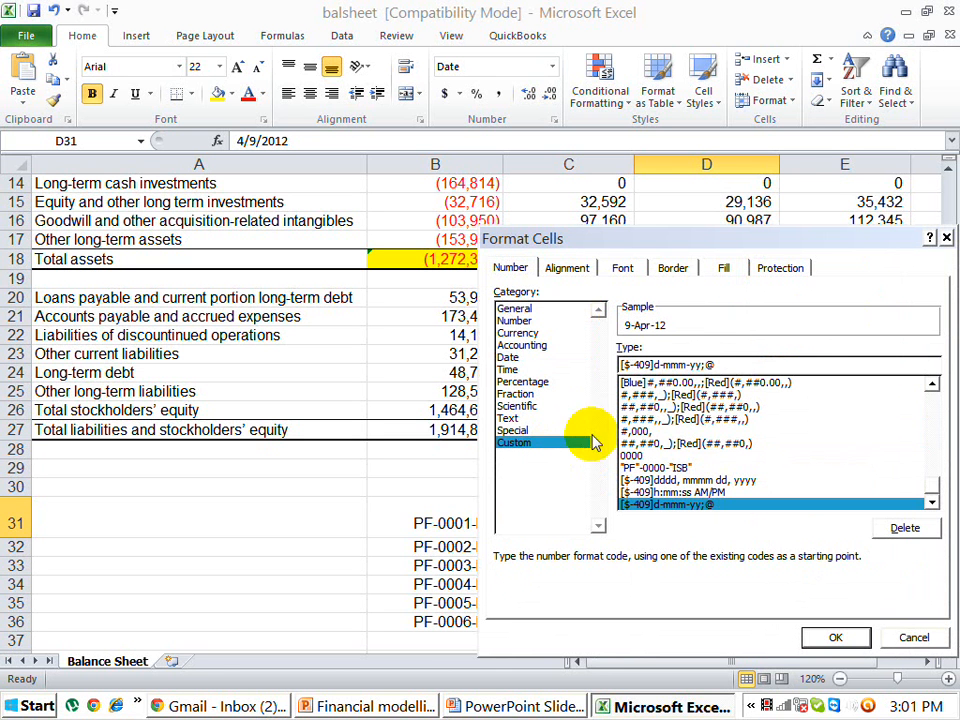
left_click(729, 365)
key("BackSpace")
key("BackSpace")
key("BackSpace")
key("BackSpace")
key("BackSpace")
key("BackSpace")
key("BackSpace")
key("BackSpace")
key("BackSpace")
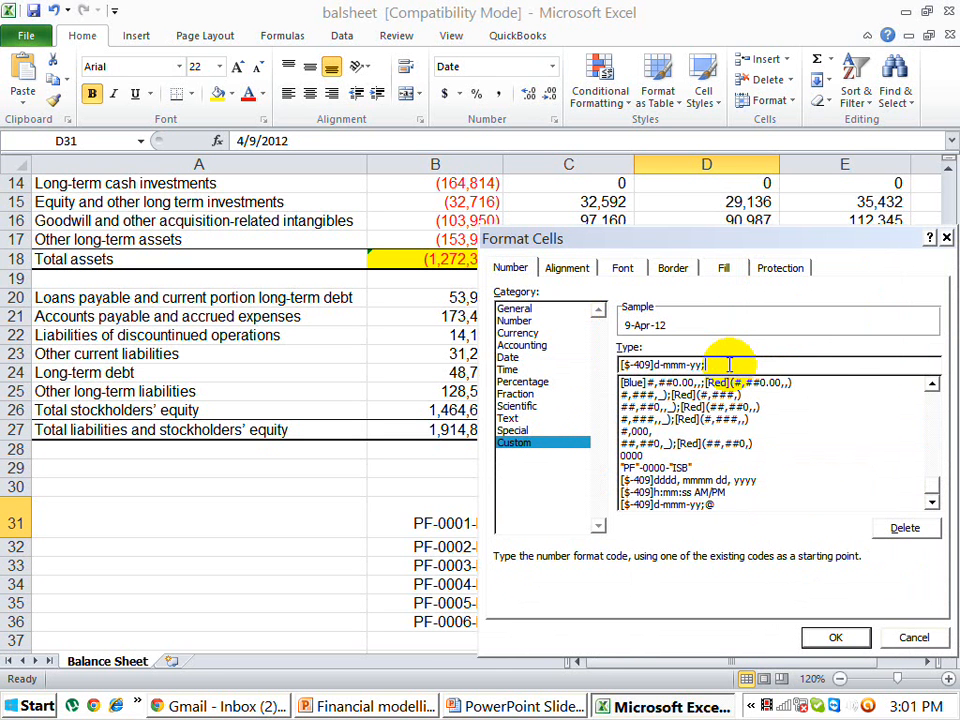
key("BackSpace")
key("BackSpace")
key("BackSpace")
key("BackSpace")
key("BackSpace")
key("BackSpace")
key("BackSpace")
key("BackSpace")
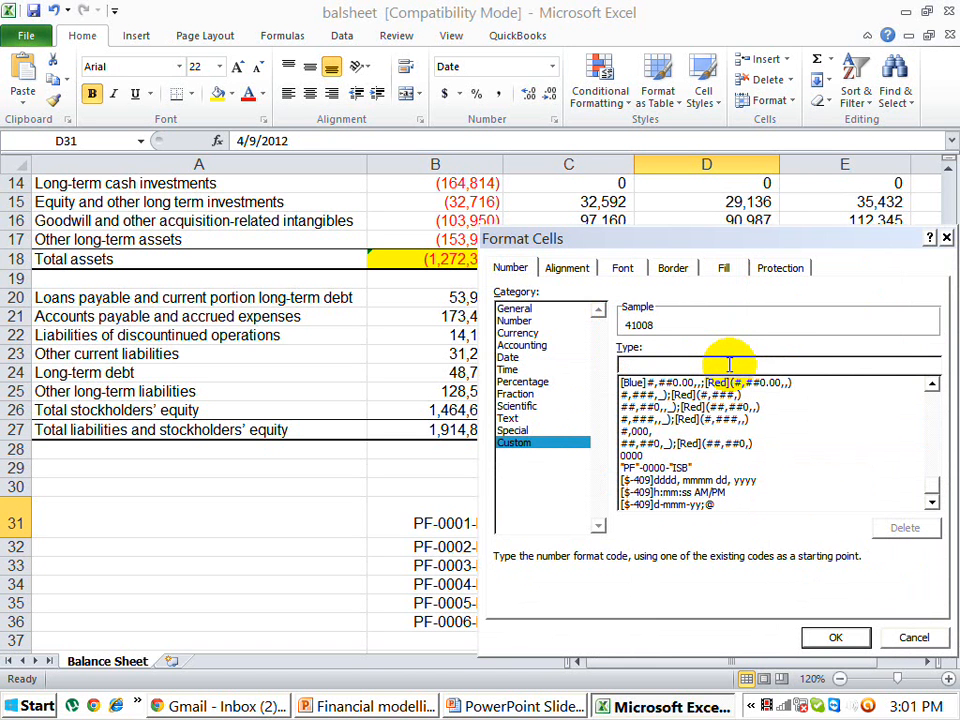
type("DD")
key("BackSpace")
type("DD")
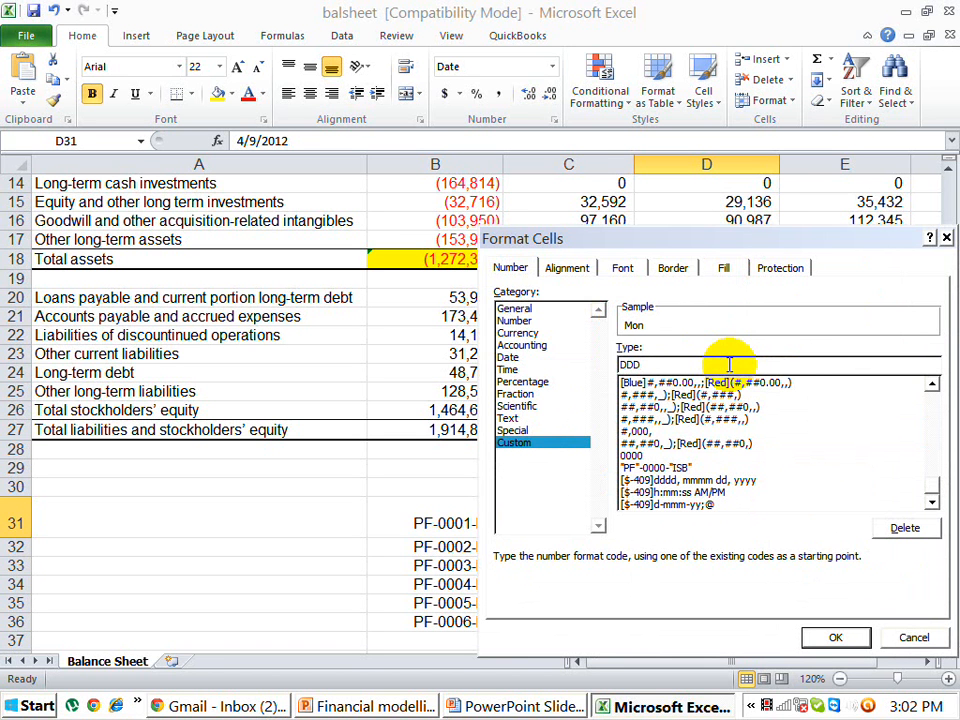
type("D, DD-MM")
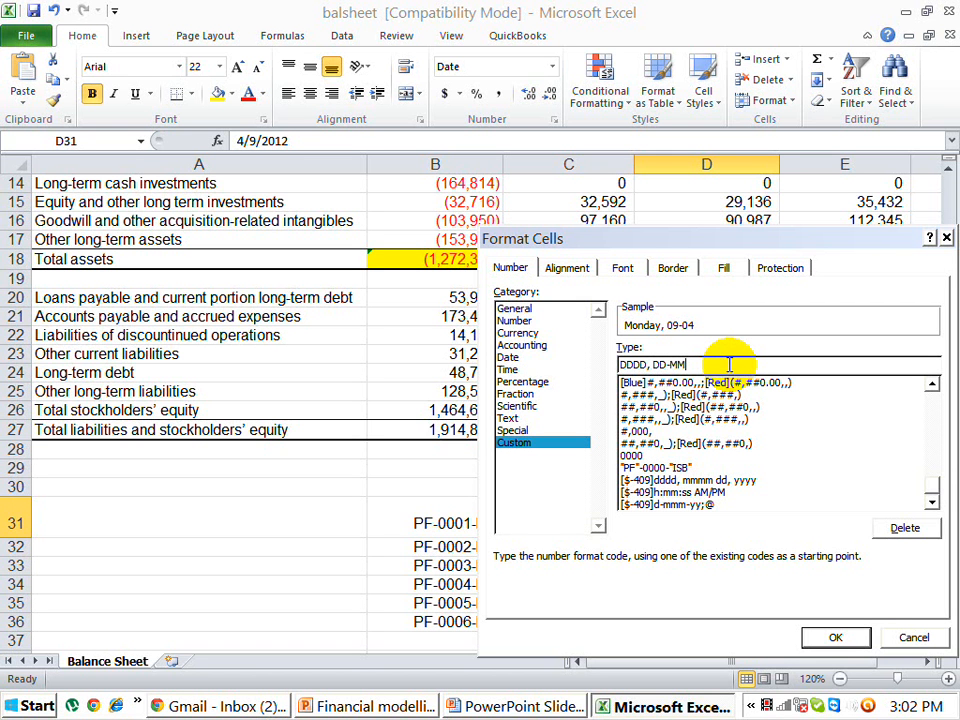
type("MM-YYYY")
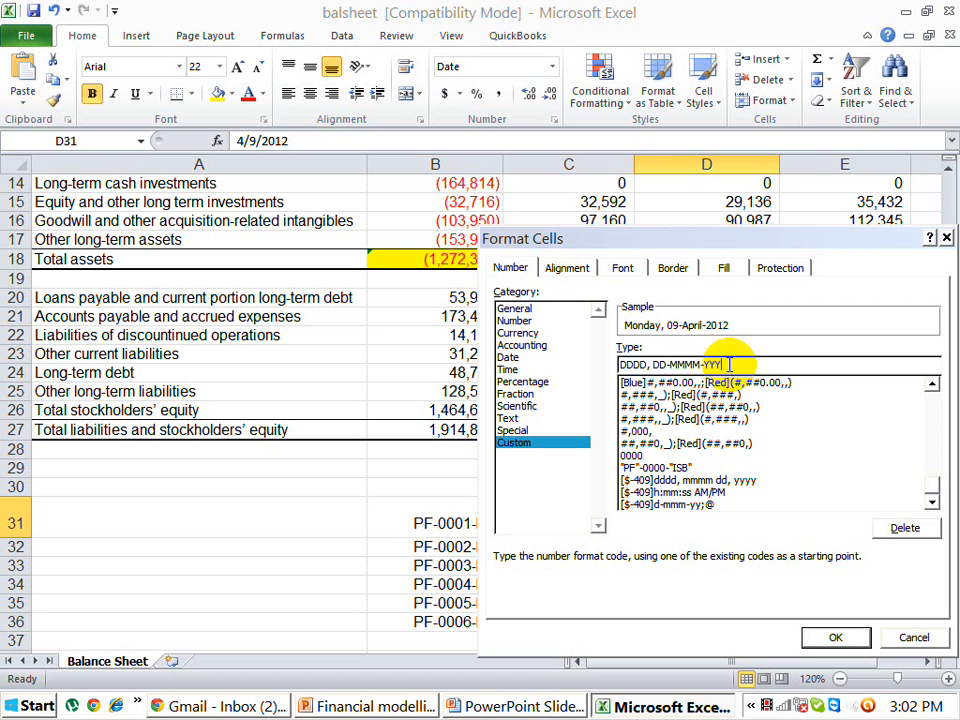
key("Return")
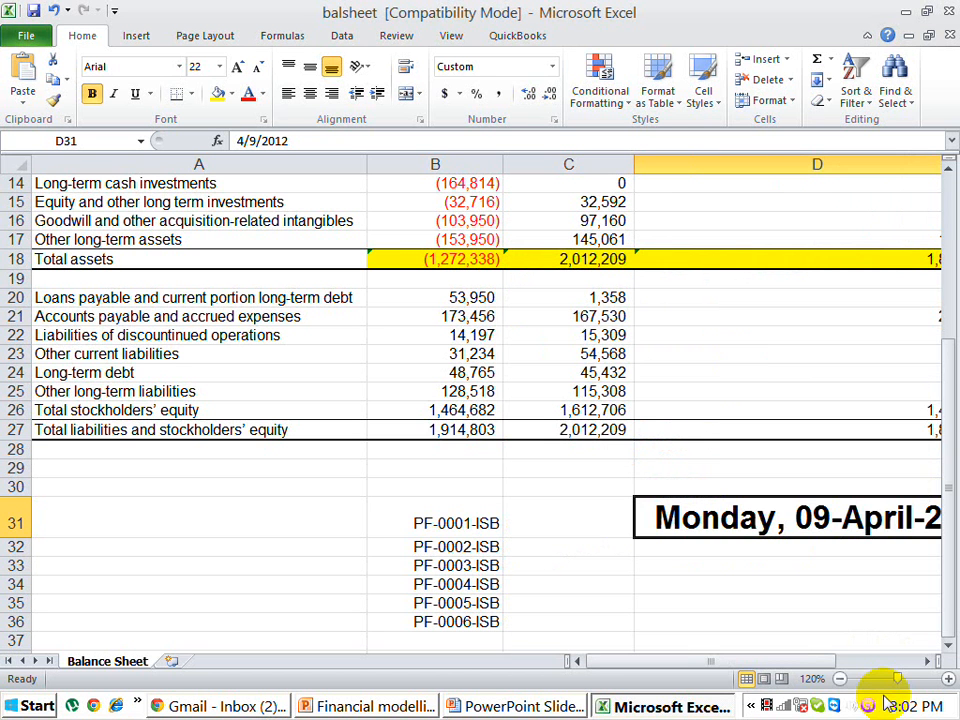
Replace the date in D31 with 9-24-1972 and reselect the cell.
left_click(930, 665)
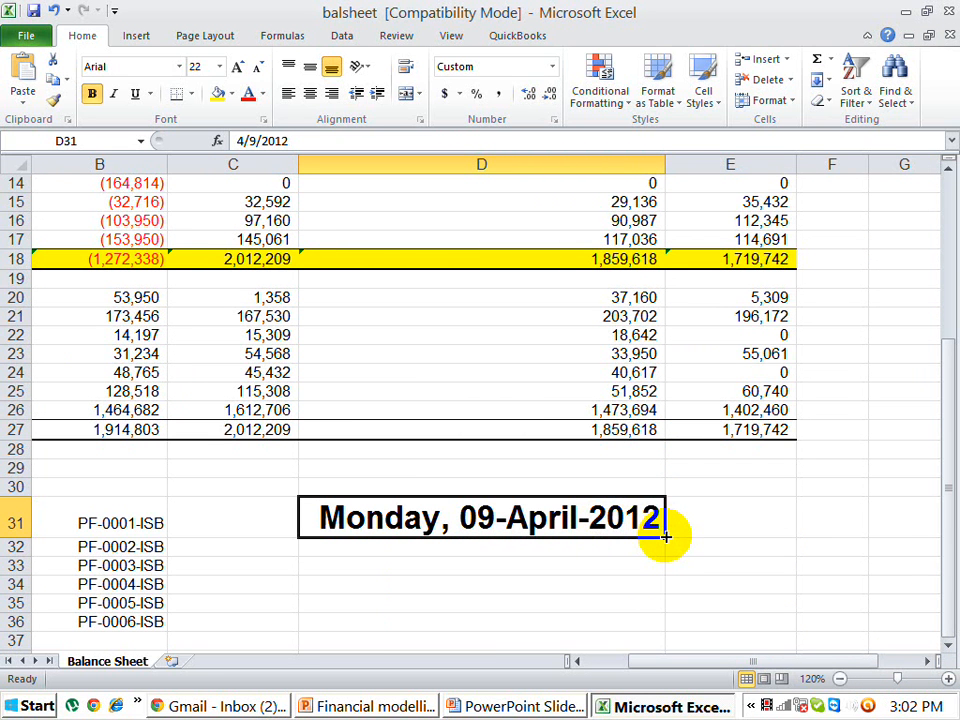
type("9")
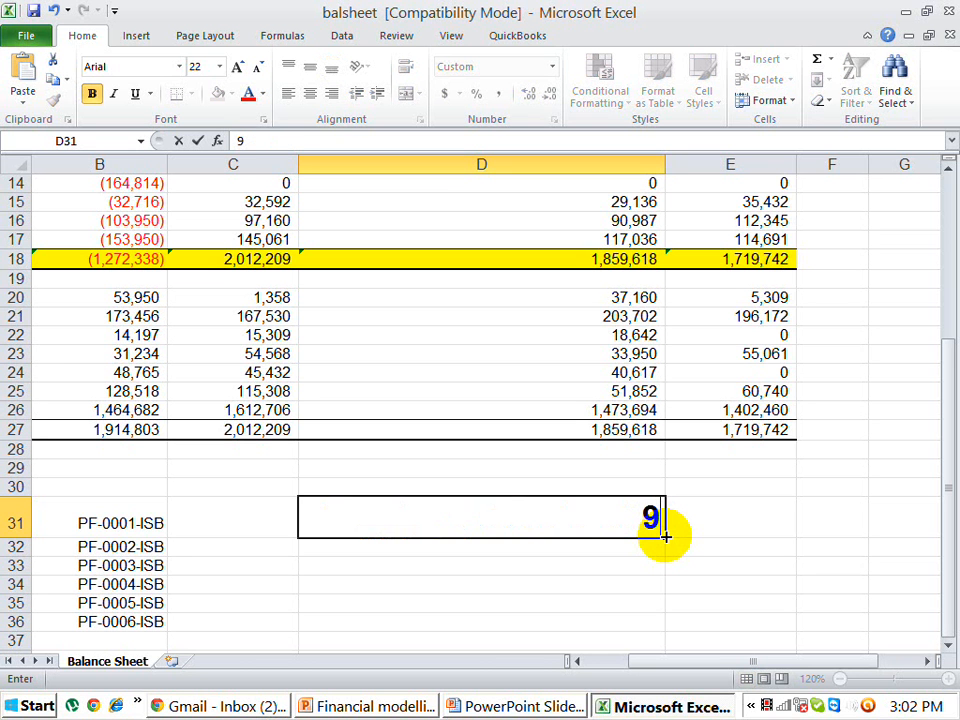
type("-24-")
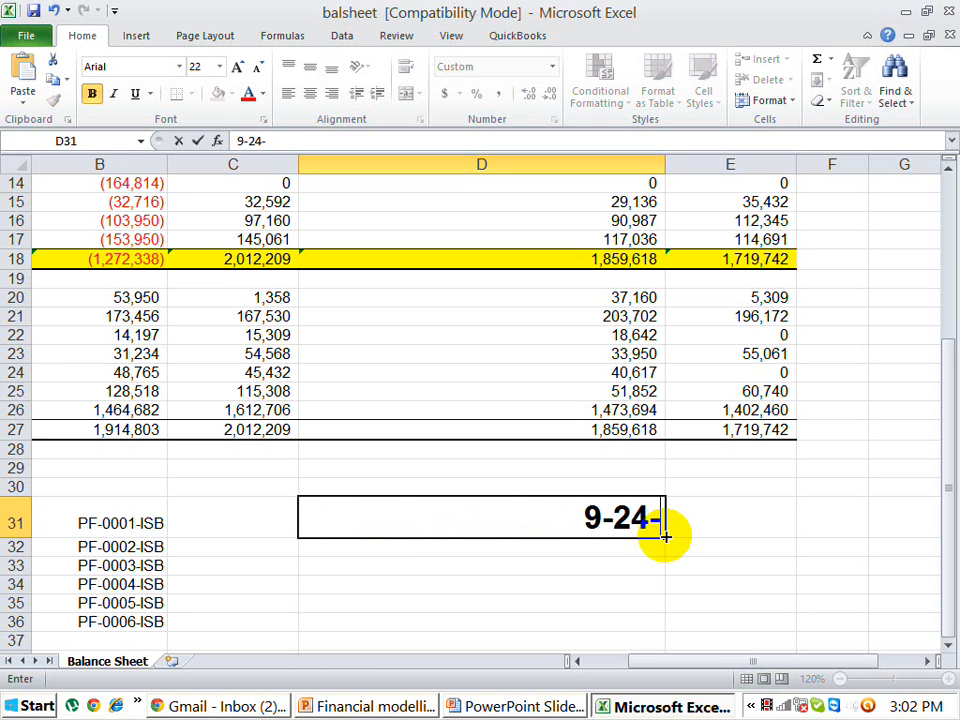
type("1972")
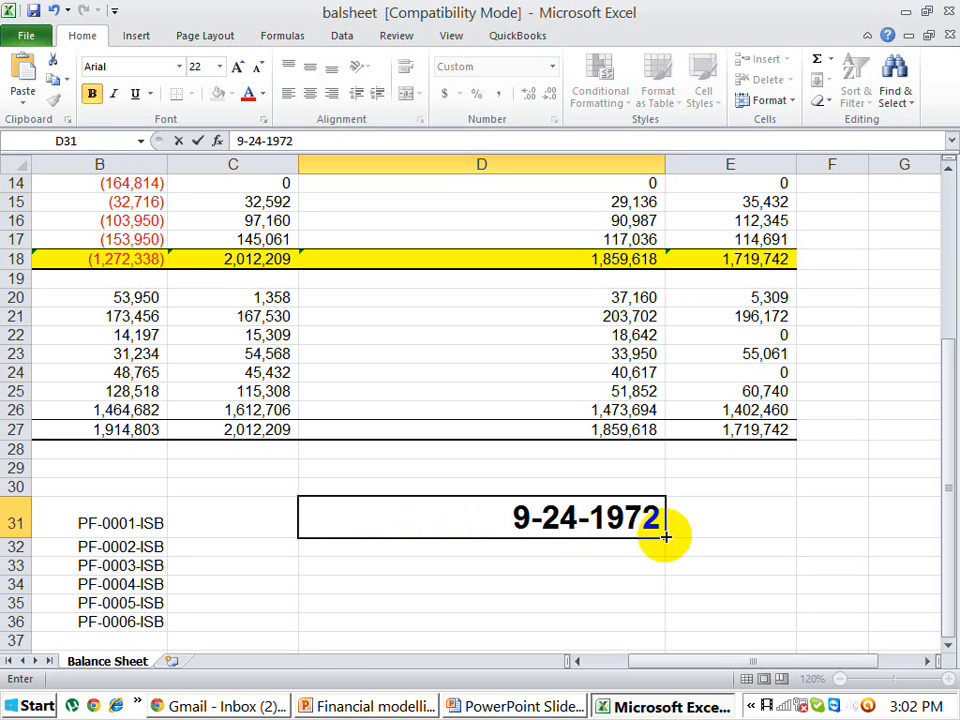
key("Return")
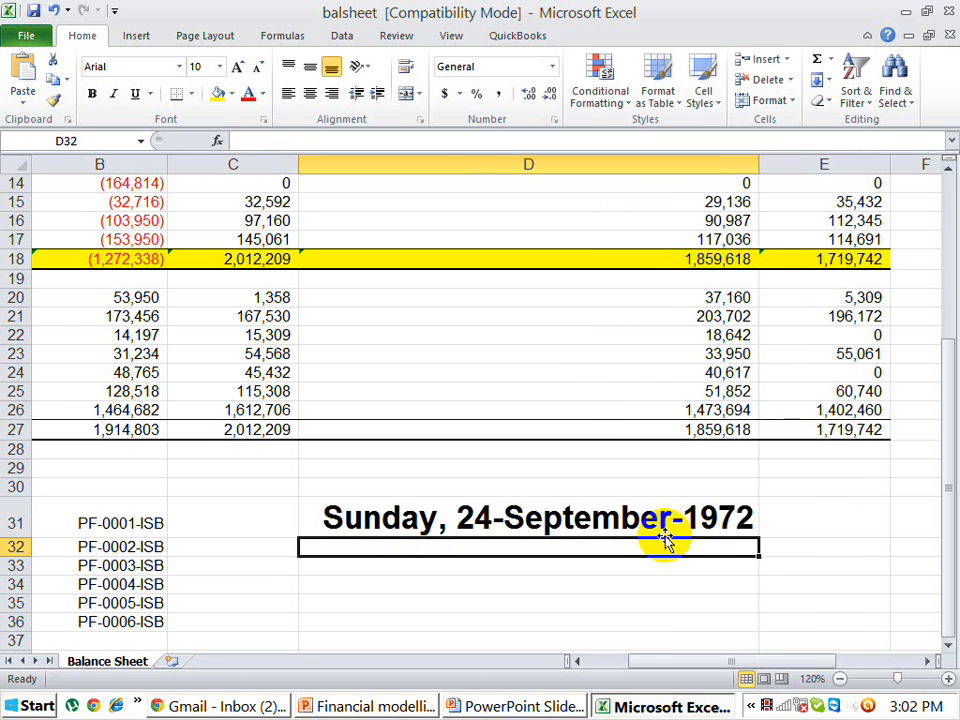
key("Up")
left_click(631, 569)
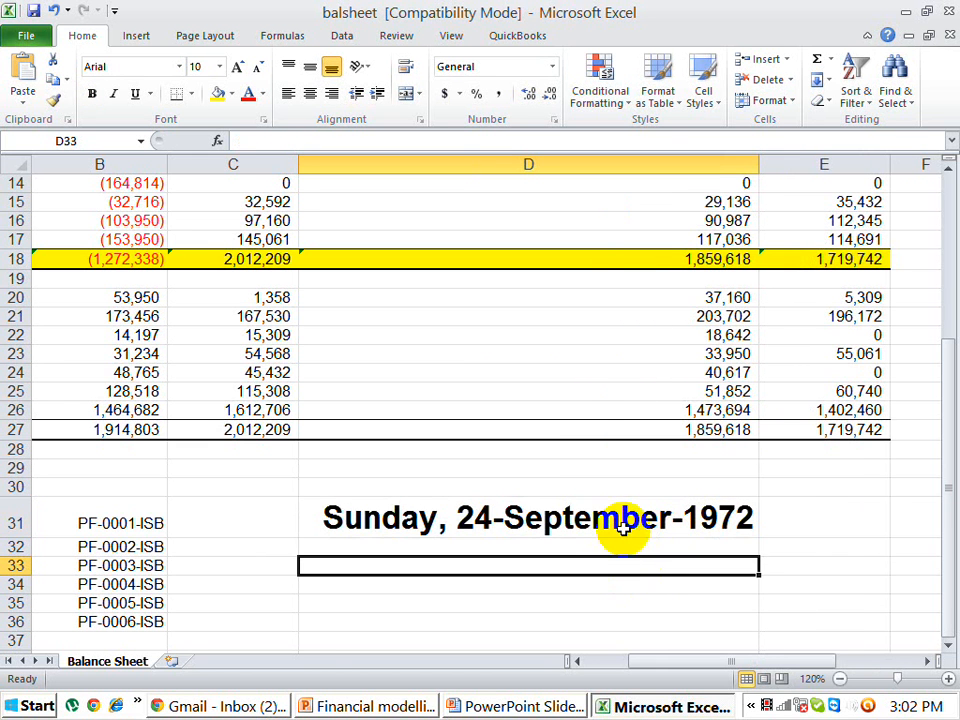
left_click(620, 522)
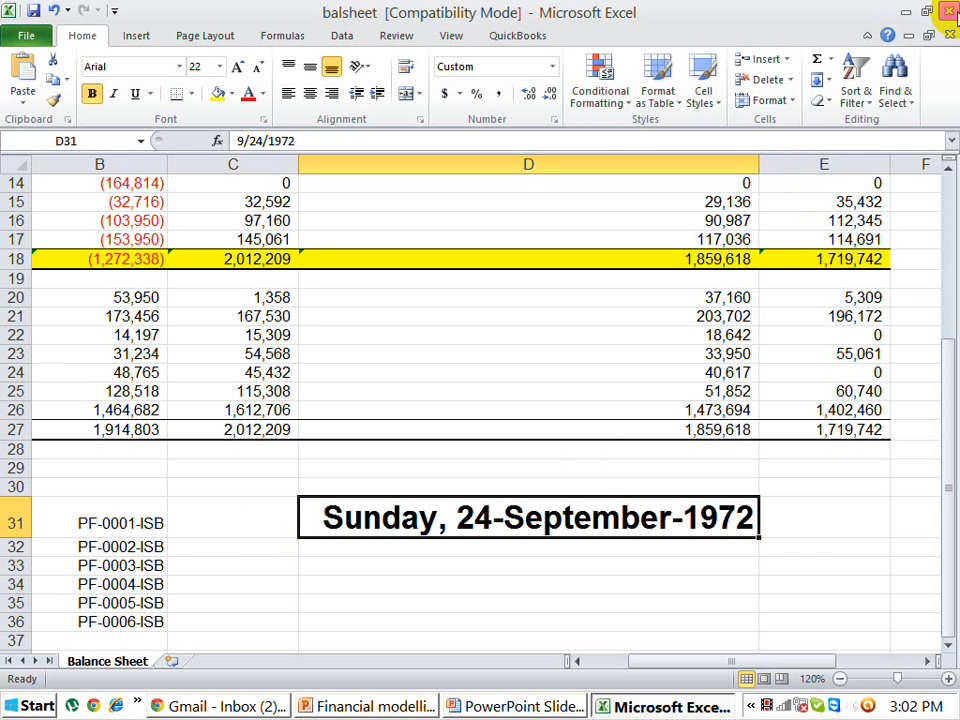
Close the balsheet workbook without saving and open the conditional formatting example from the Basic tools slide.
left_click(948, 11)
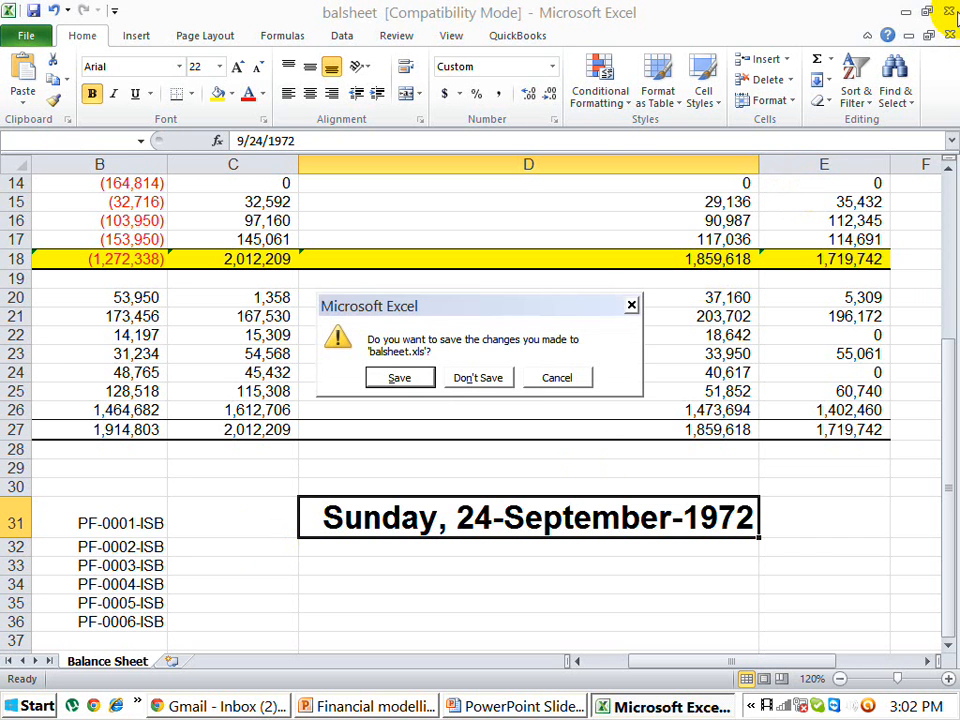
left_click(499, 377)
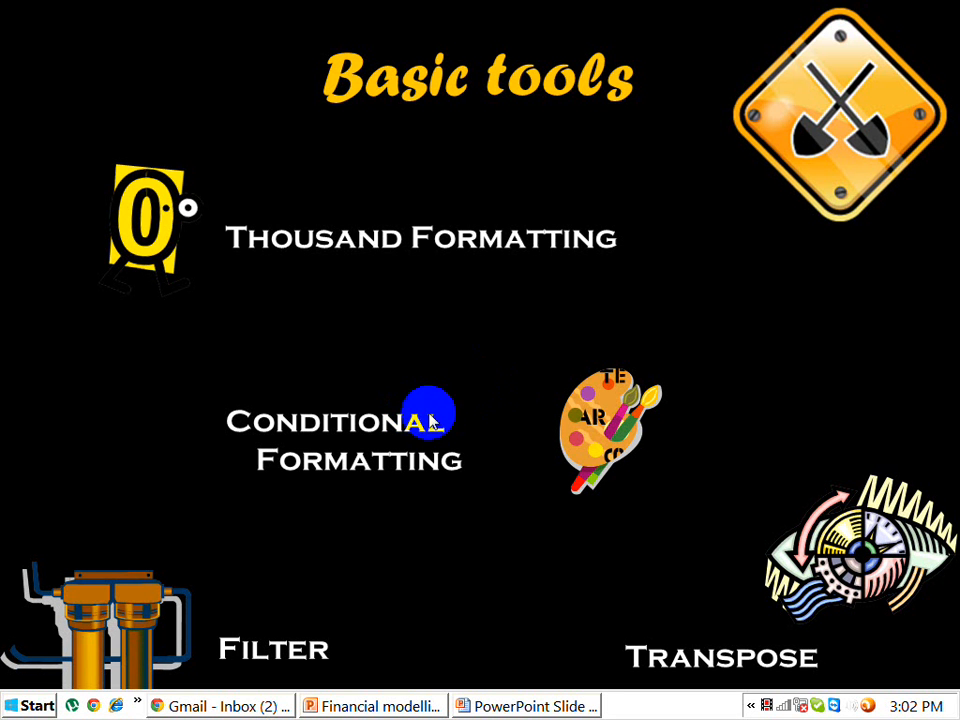
left_click(604, 424)
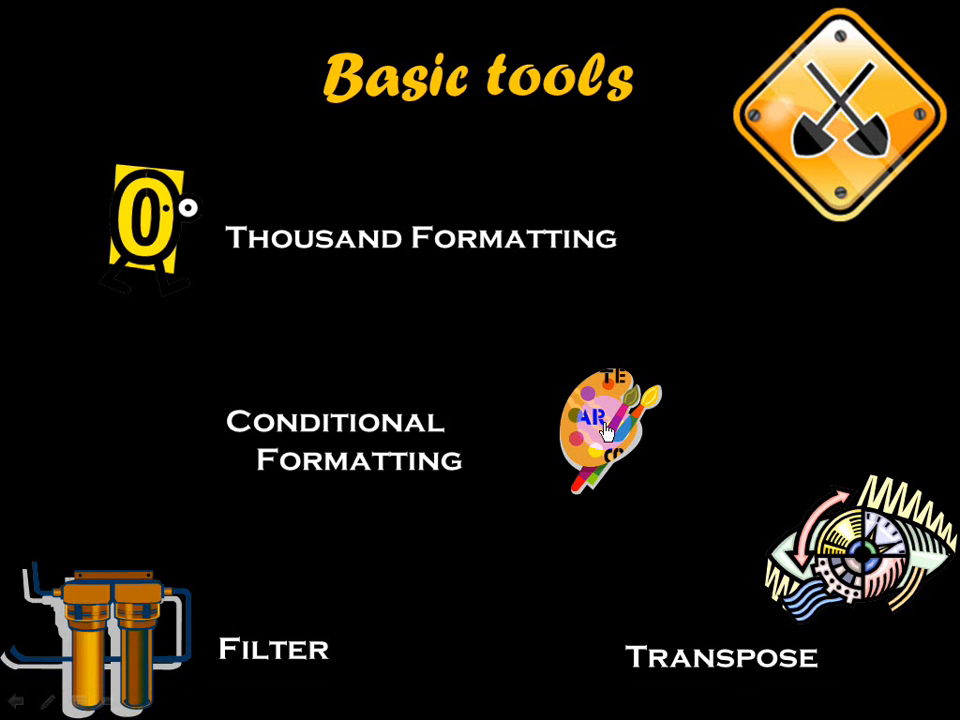
left_click(604, 424)
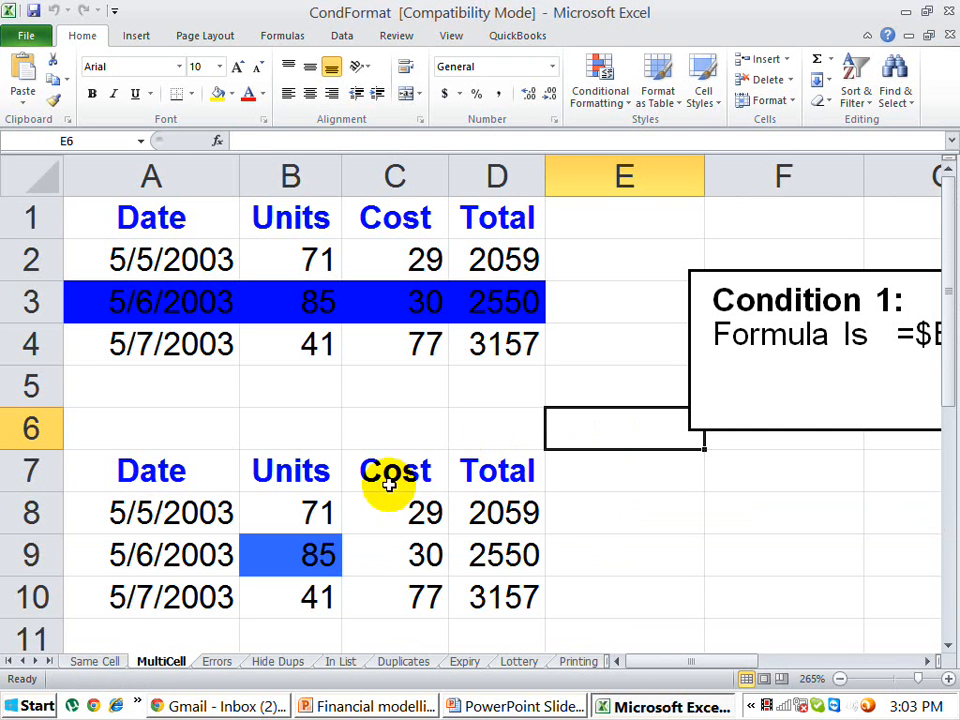
Clear the conditional formatting rules from the Units cells B8:B10 on the MultiCell sheet.
left_click(322, 510)
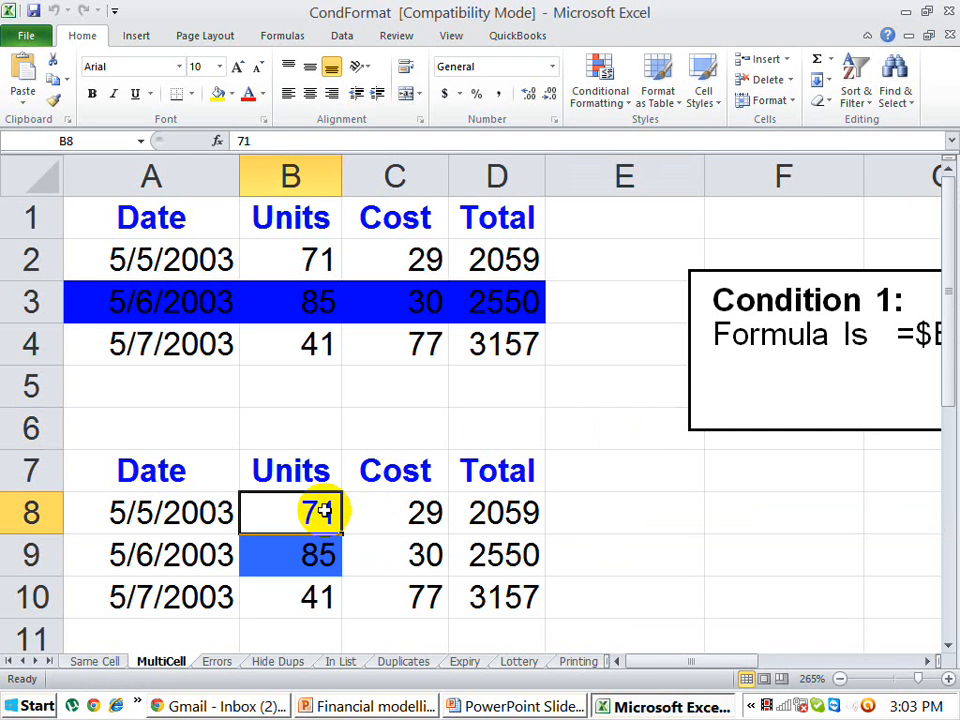
key("ctrl+a")
left_click(320, 511)
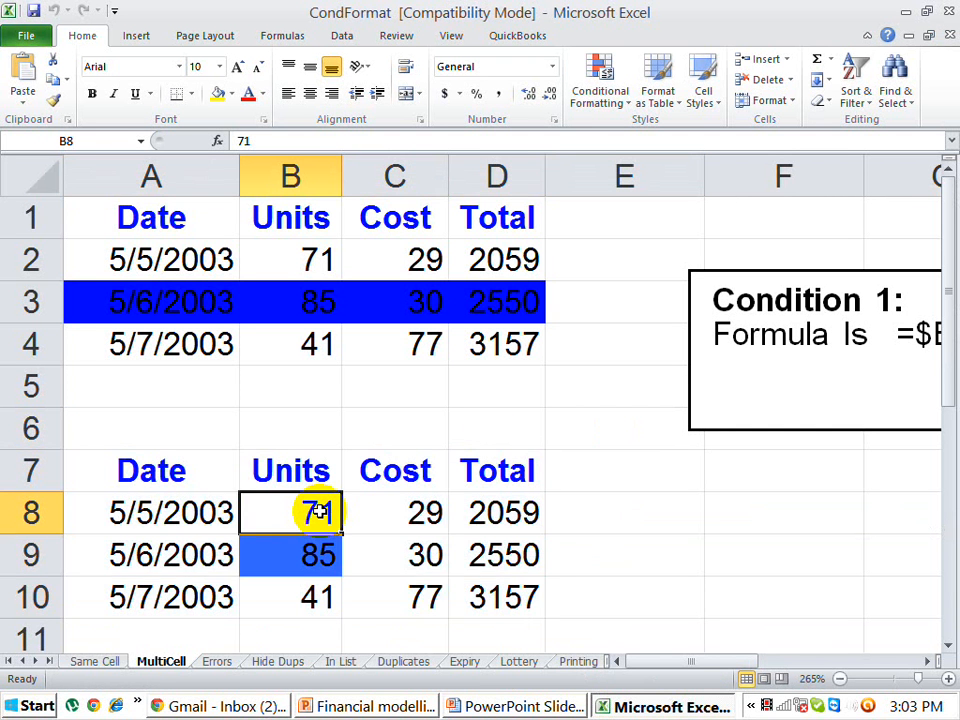
key("shift+Down")
key("shift+Down")
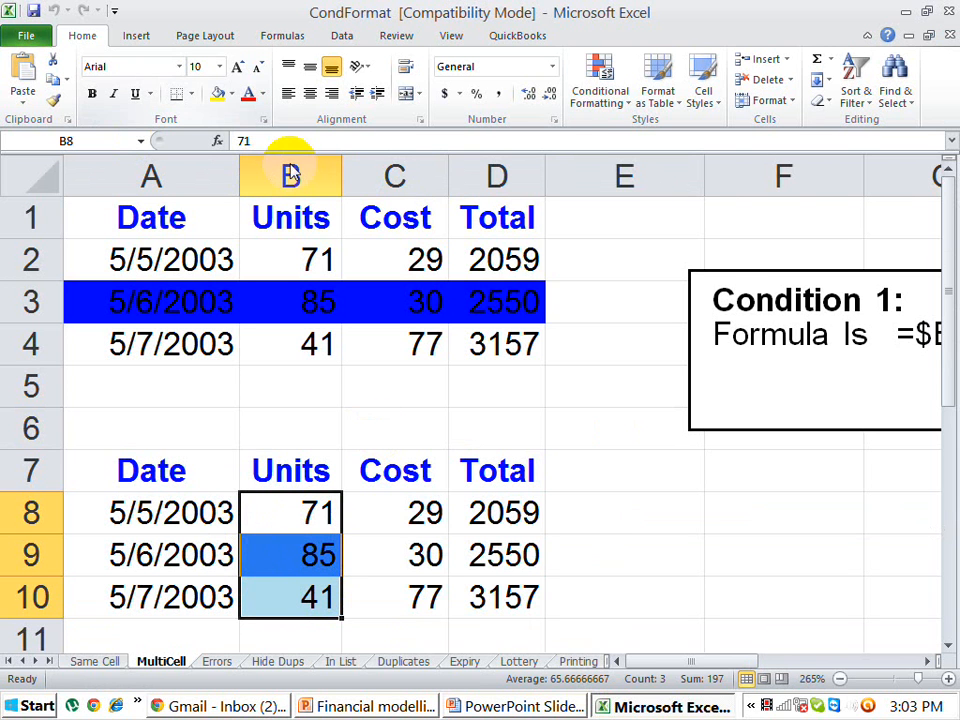
left_click(630, 110)
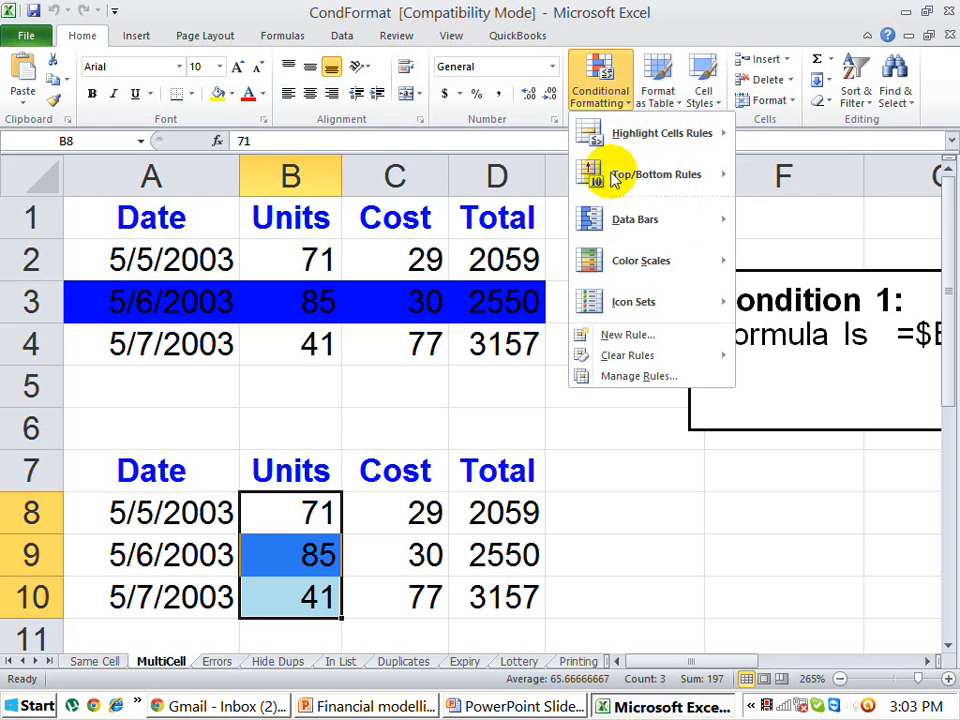
mouse_move(615, 360)
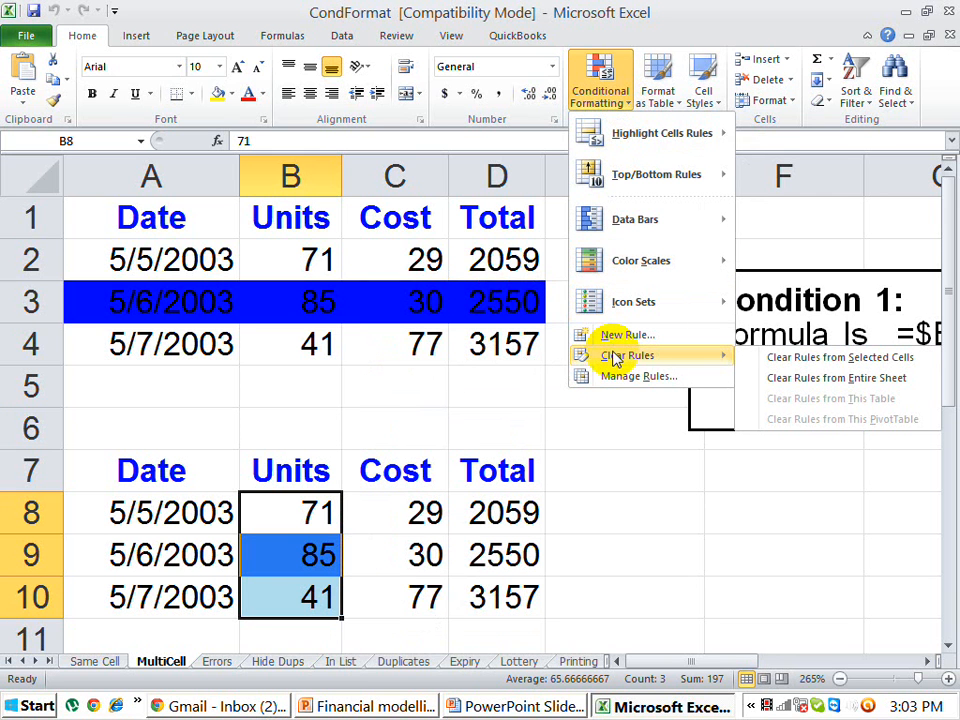
left_click(832, 357)
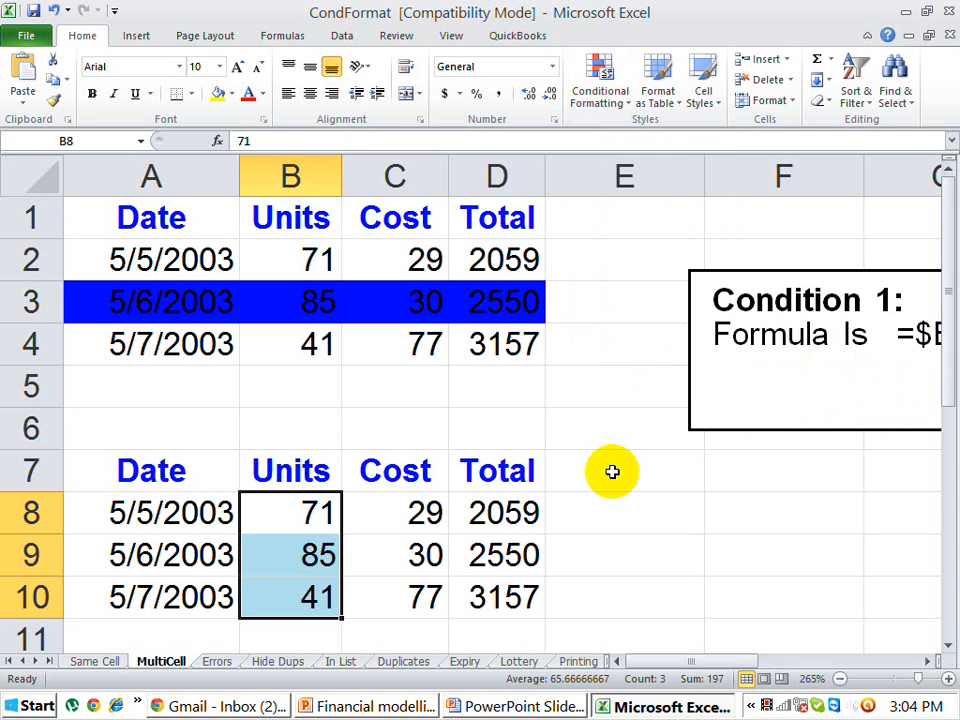
left_click(336, 548)
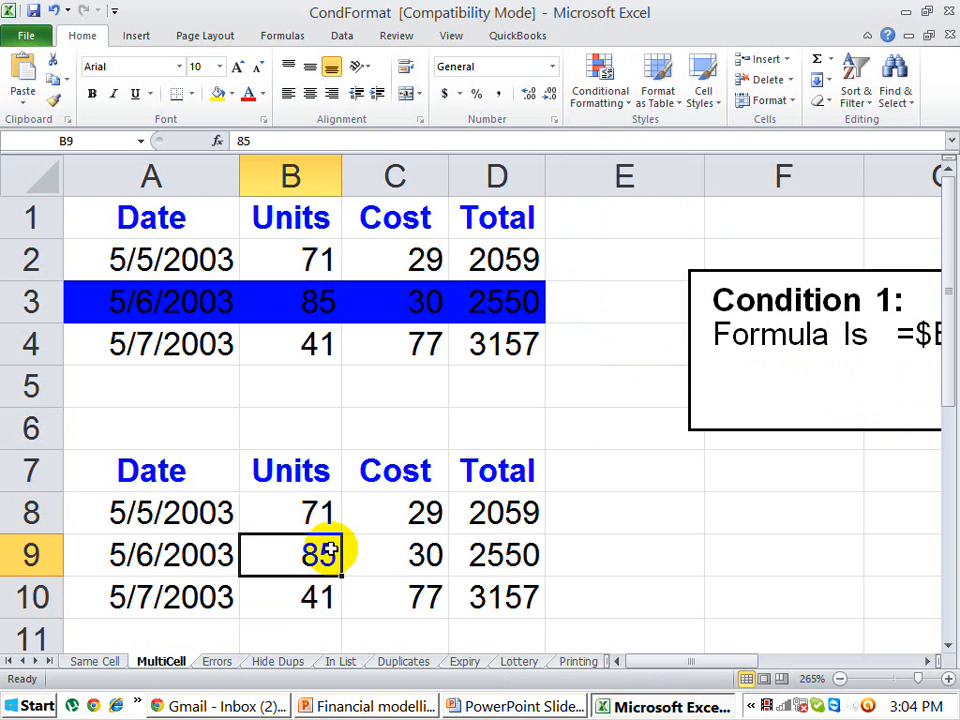
key("Up")
key("Down")
key("Down")
Apply the circled check, exclamation and cross indicator icon set to the Units cells B8:B10.
key("Up")
key("Up")
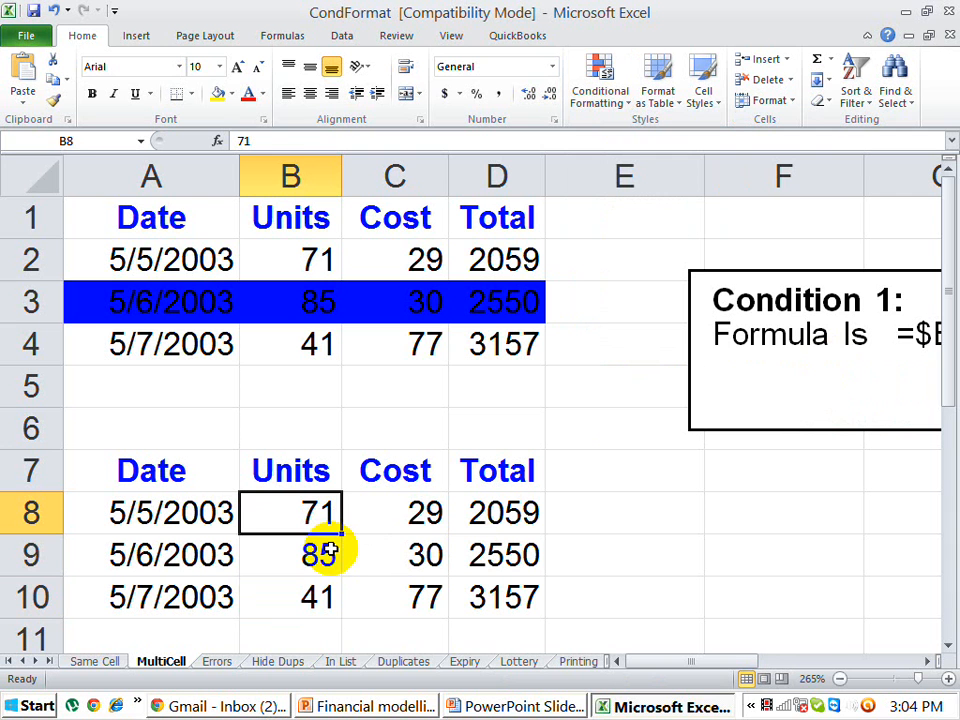
key("shift+Down")
key("shift+Down")
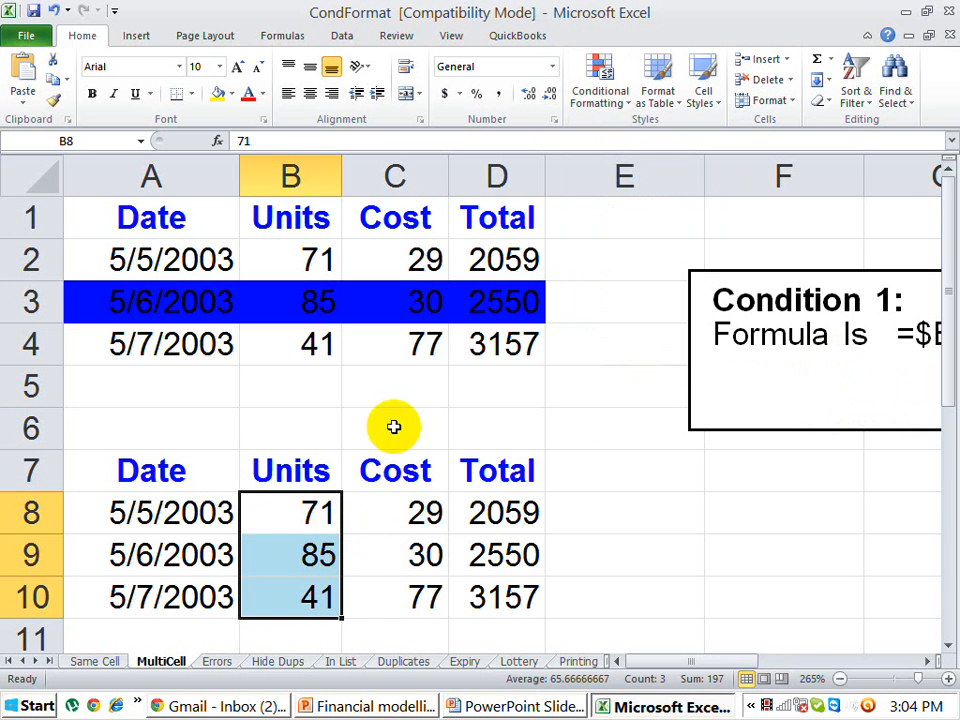
left_click(628, 108)
mouse_move(645, 138)
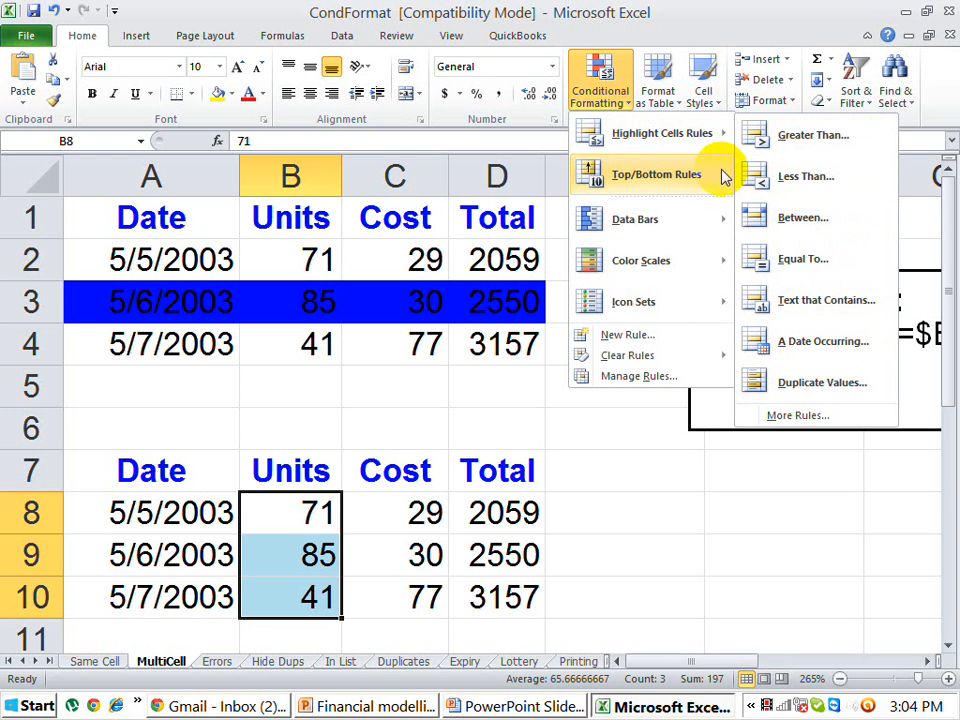
mouse_move(720, 177)
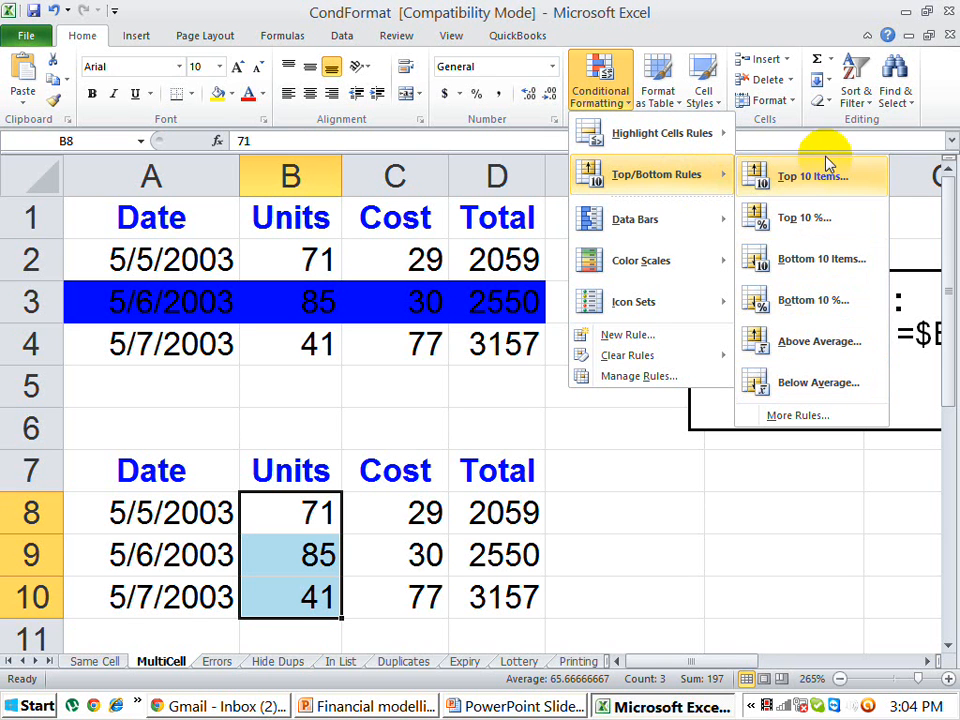
mouse_move(690, 226)
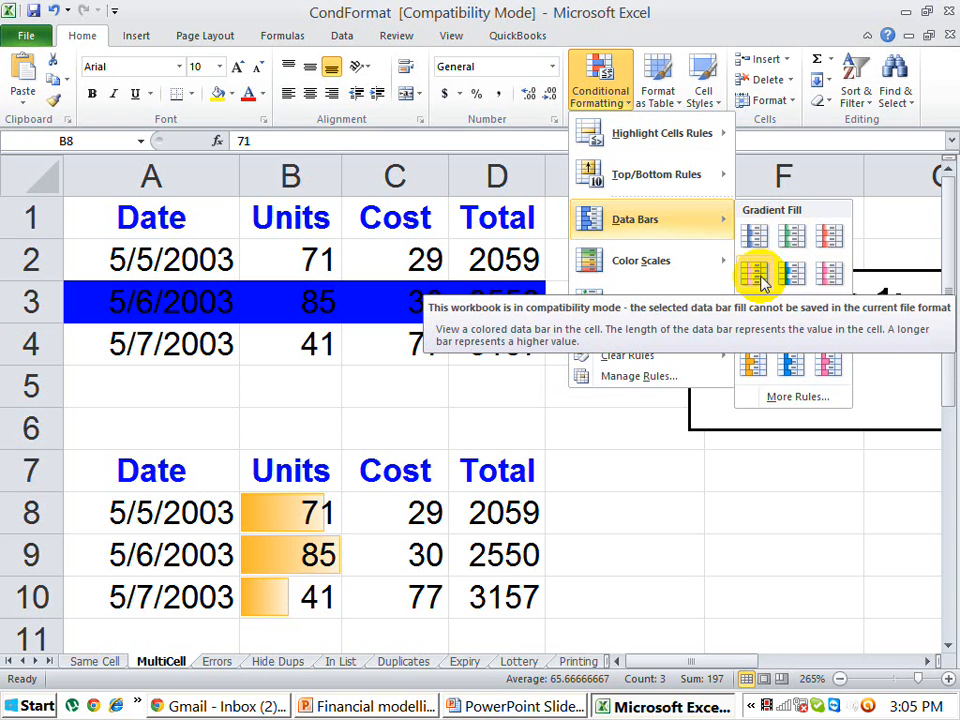
mouse_move(718, 246)
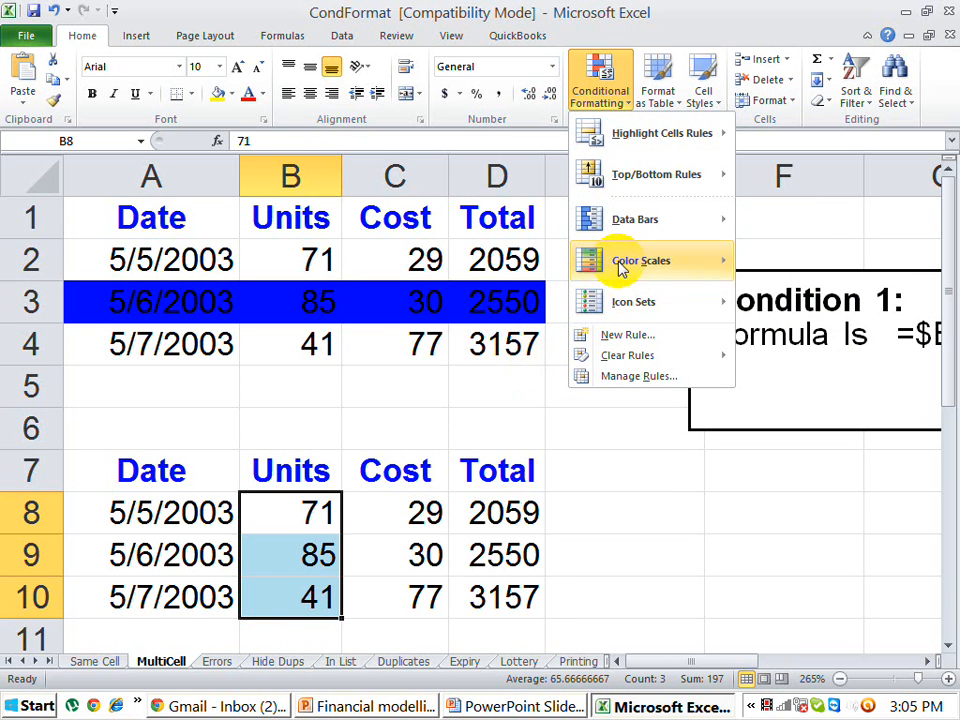
mouse_move(627, 301)
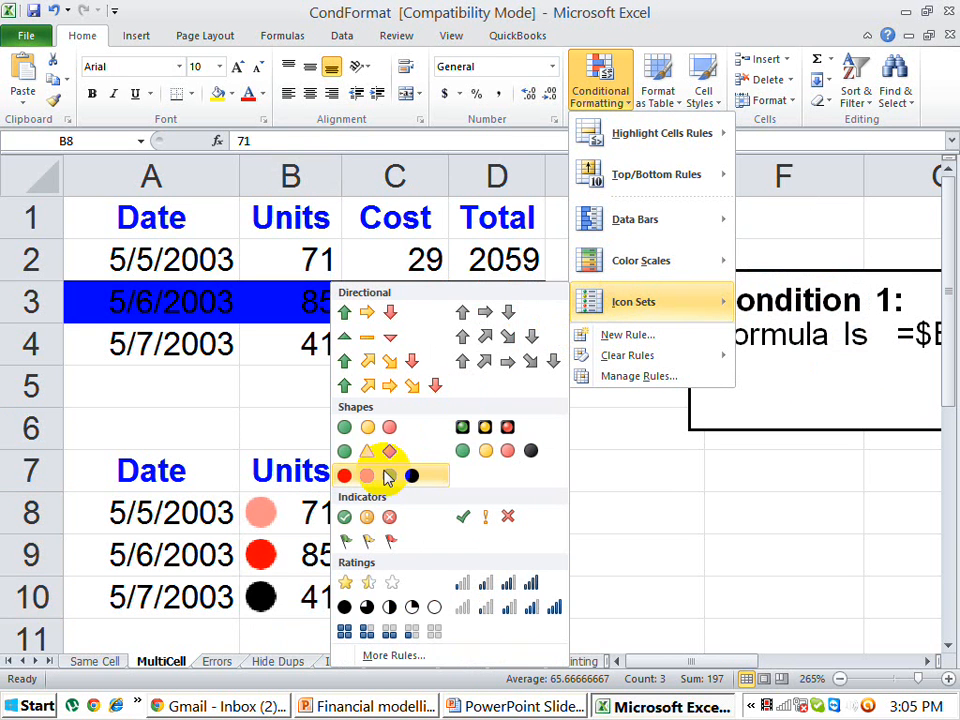
left_click(421, 516)
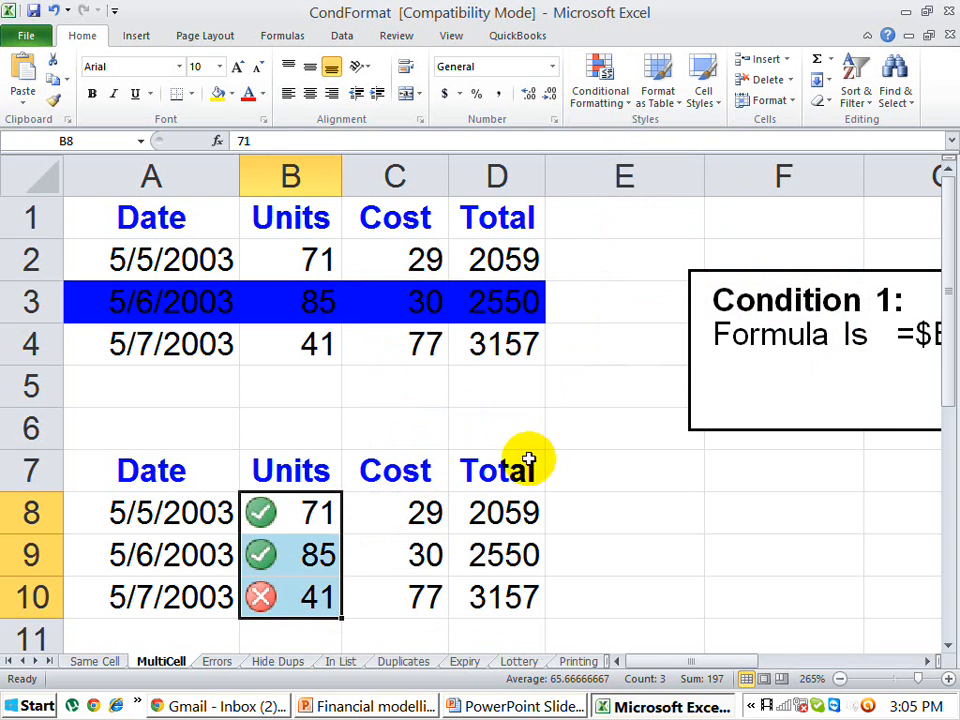
Start a Greater Than highlight rule for the Units cells B8:B10 with a threshold of 75.
left_click(600, 88)
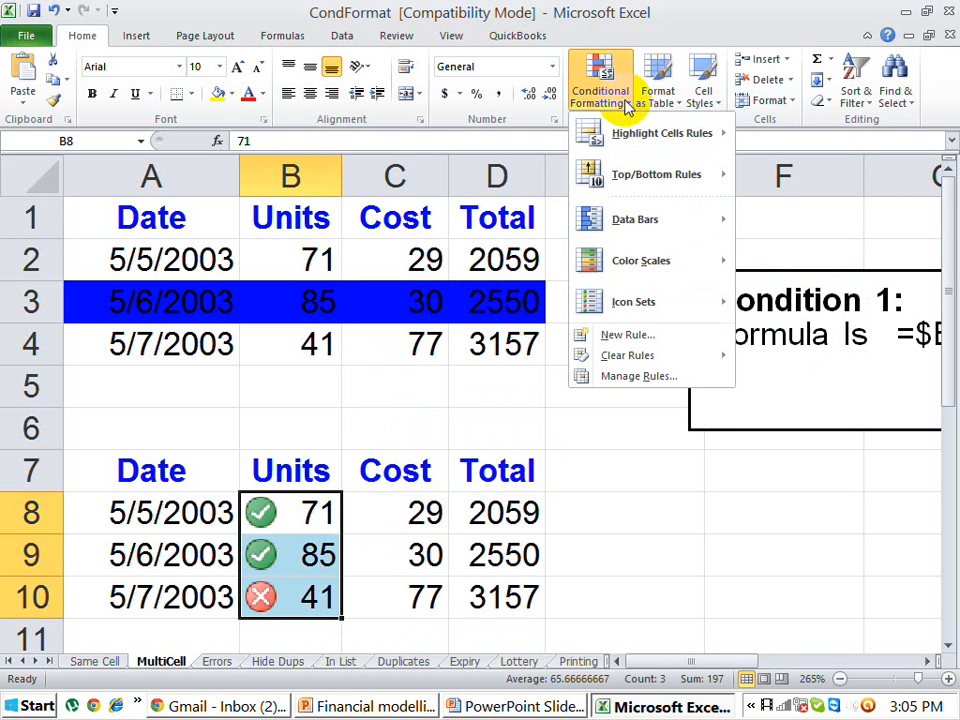
mouse_move(643, 135)
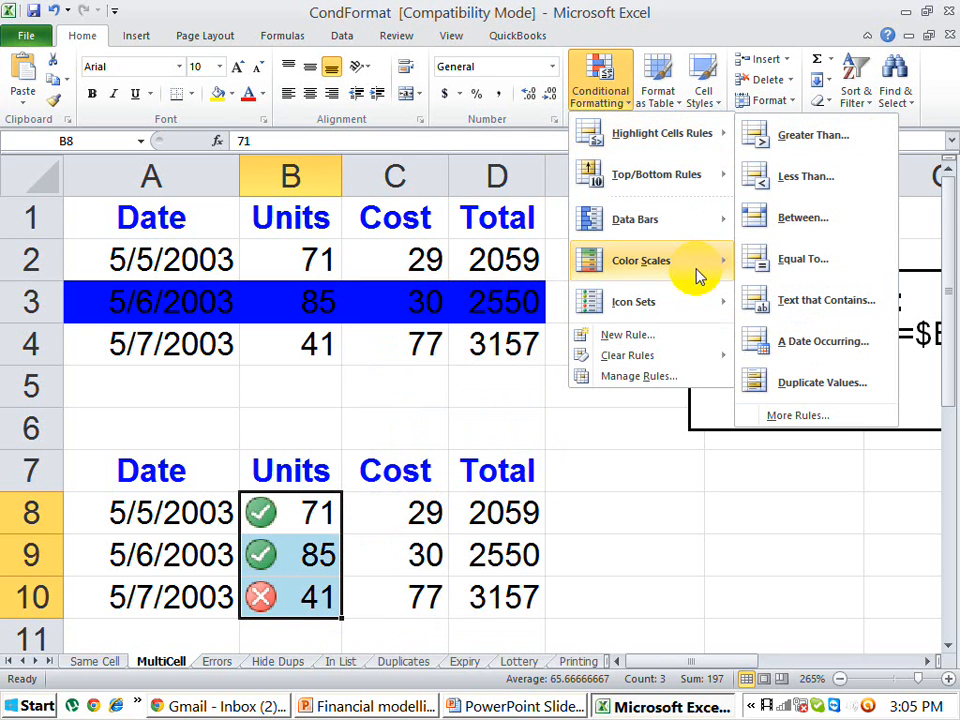
mouse_move(671, 301)
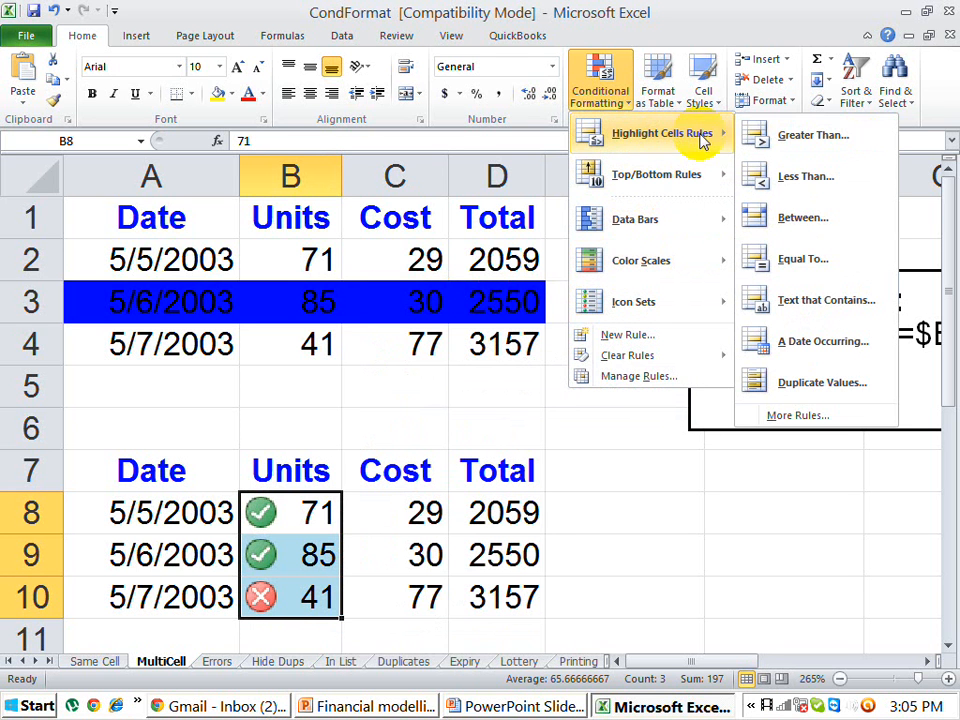
left_click(754, 132)
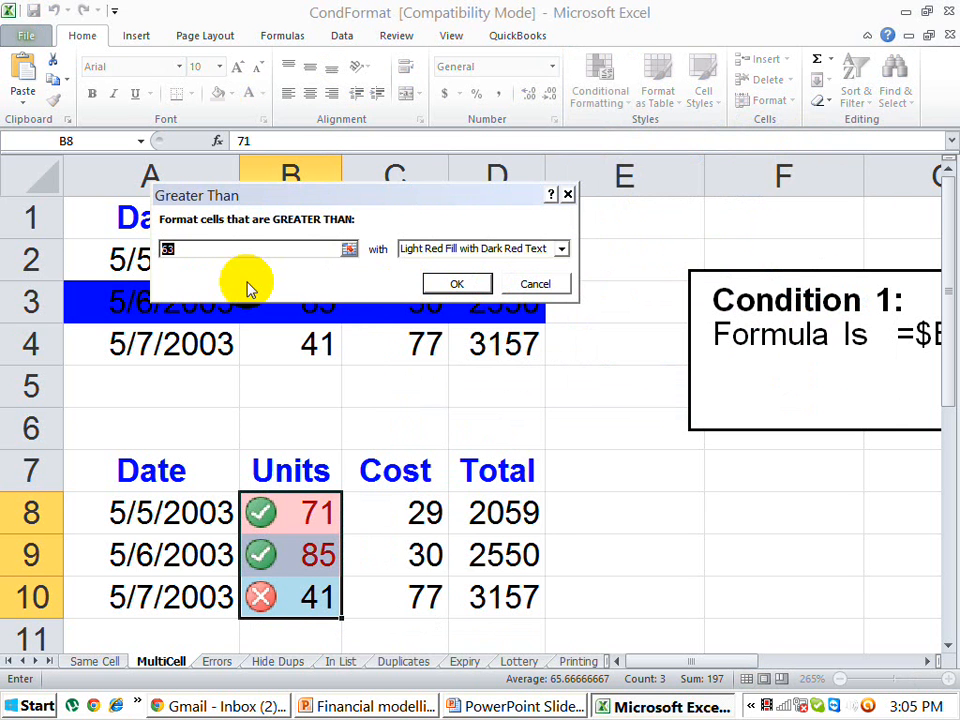
type("75")
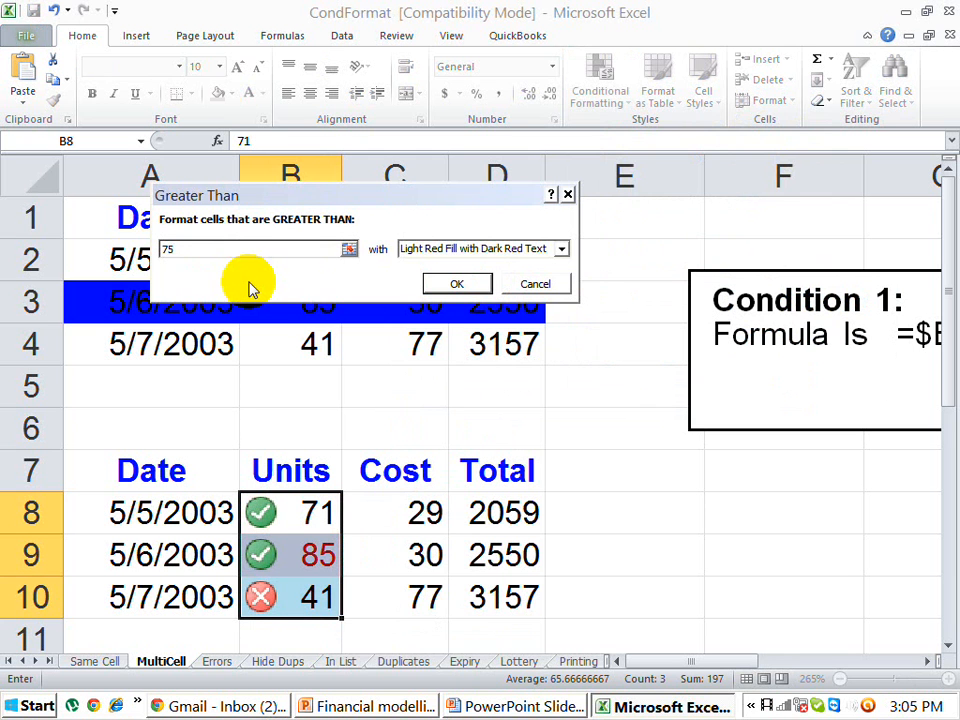
Preview the rule with Yellow Fill with Dark Yellow Text and with Green Fill with Dark Green Text.
left_click(561, 248)
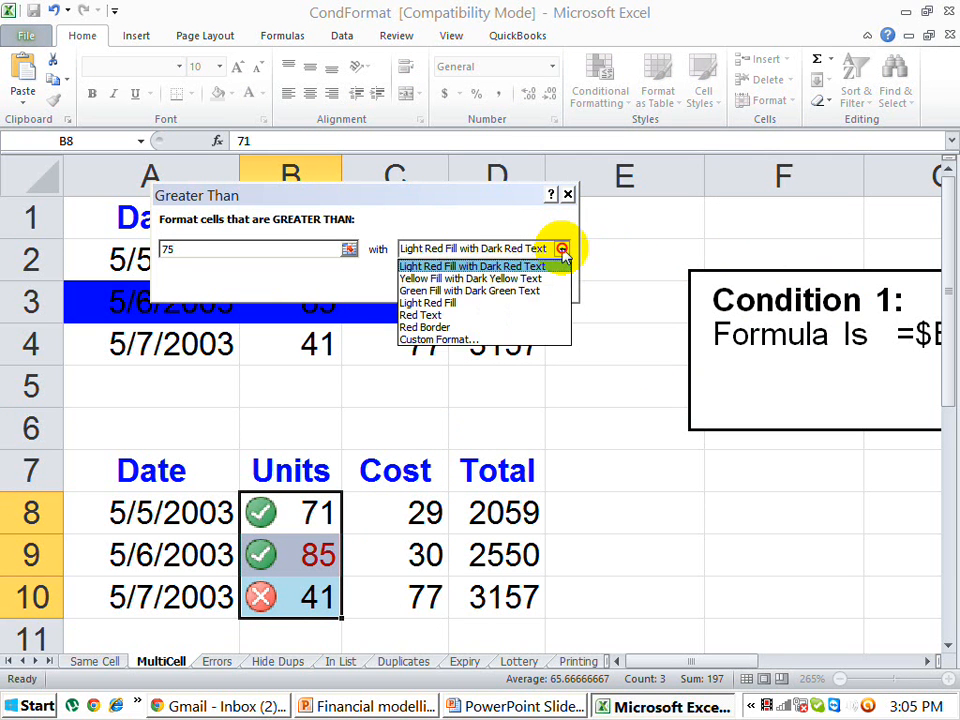
left_click(513, 279)
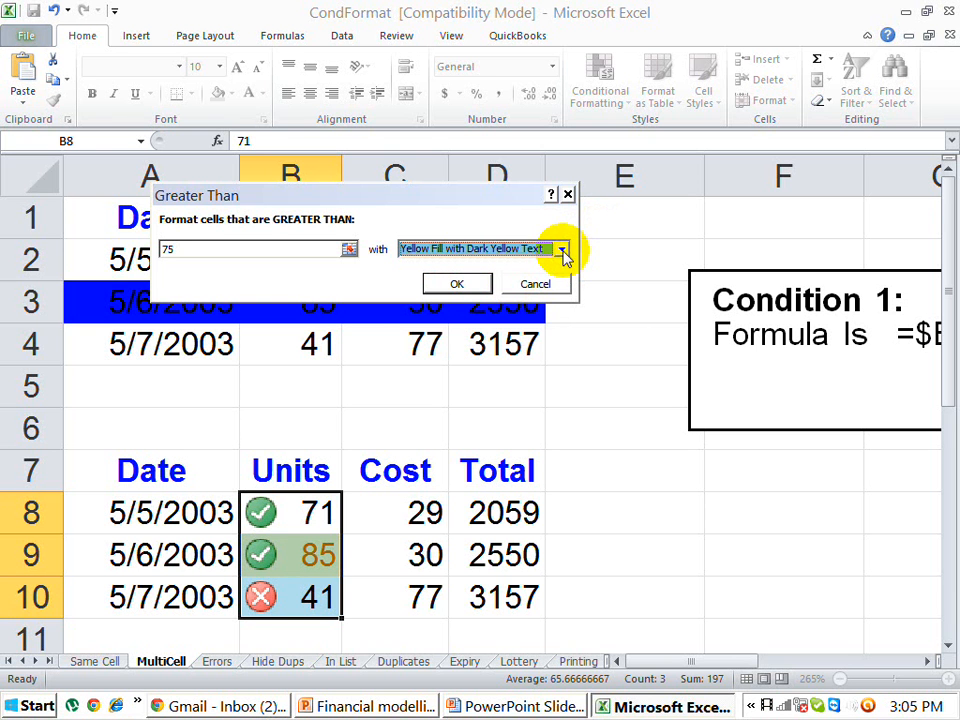
left_click(561, 248)
left_click(493, 291)
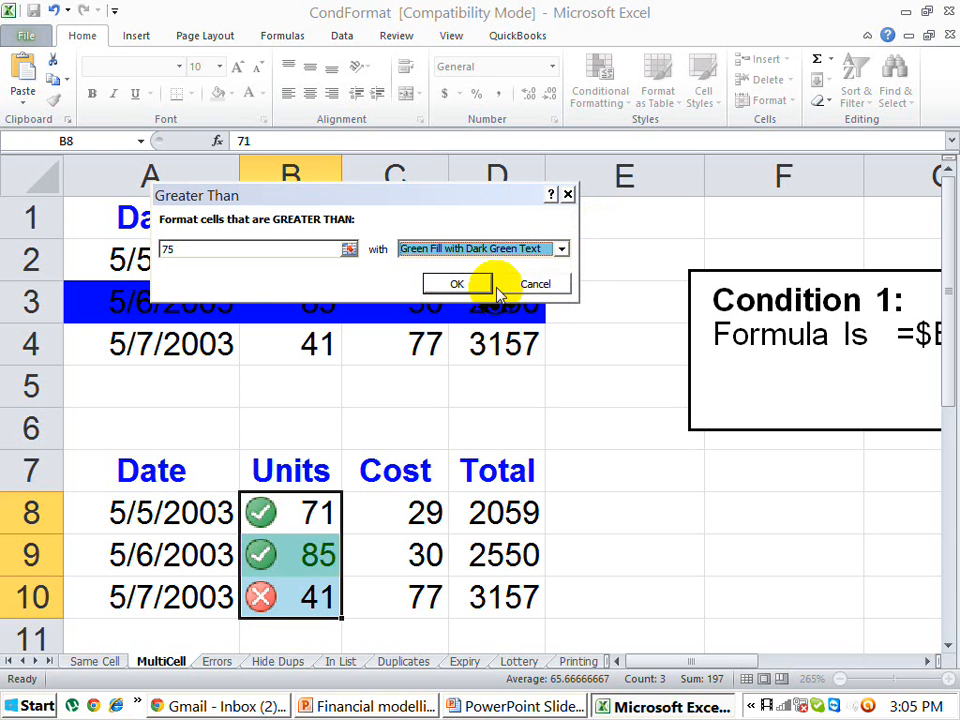
Give the Greater Than rule a custom format with a yellow fill and apply the rule.
left_click(561, 248)
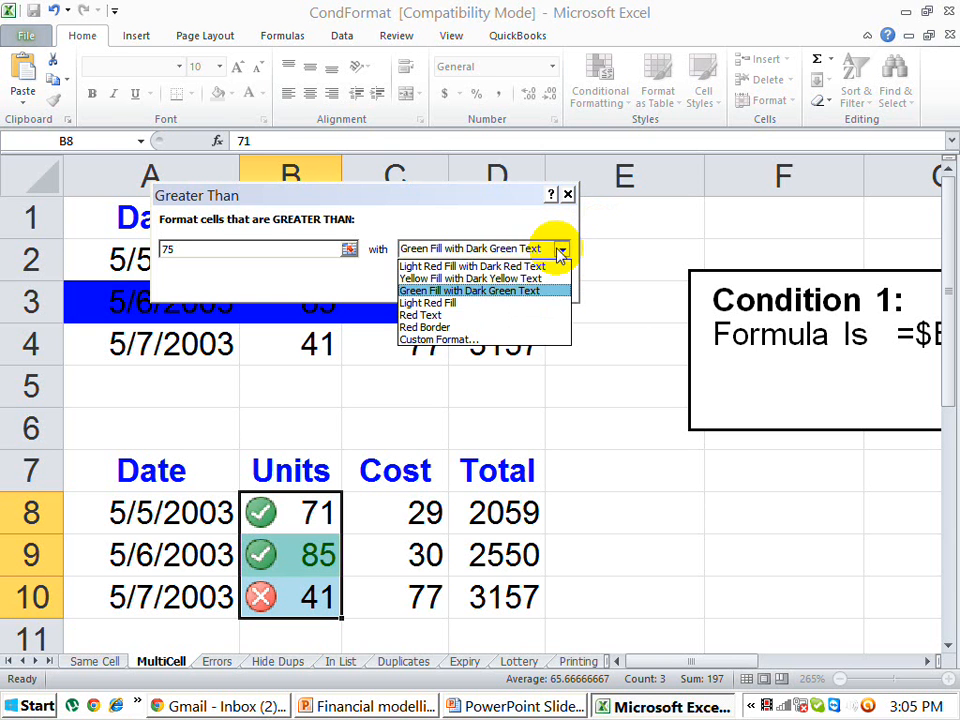
left_click(440, 340)
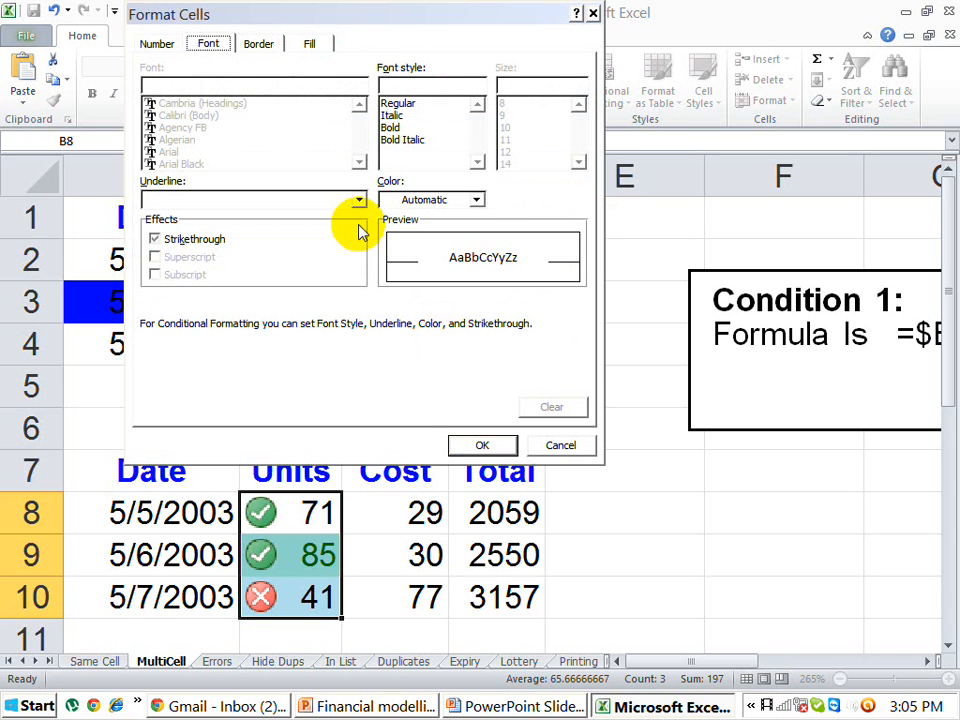
left_click(316, 44)
left_click(209, 227)
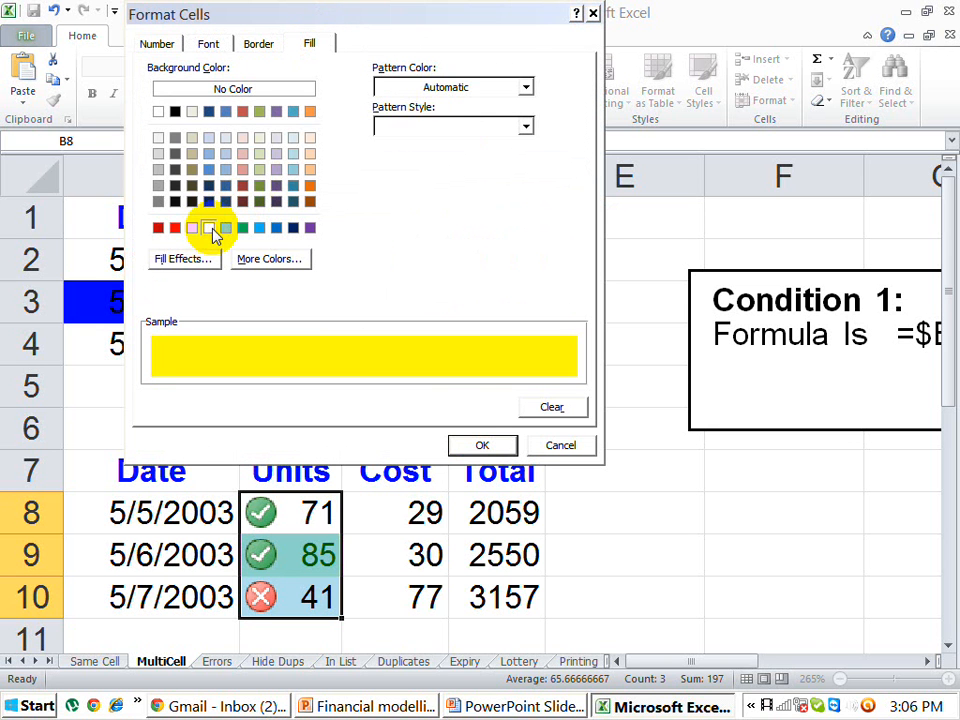
left_click(481, 444)
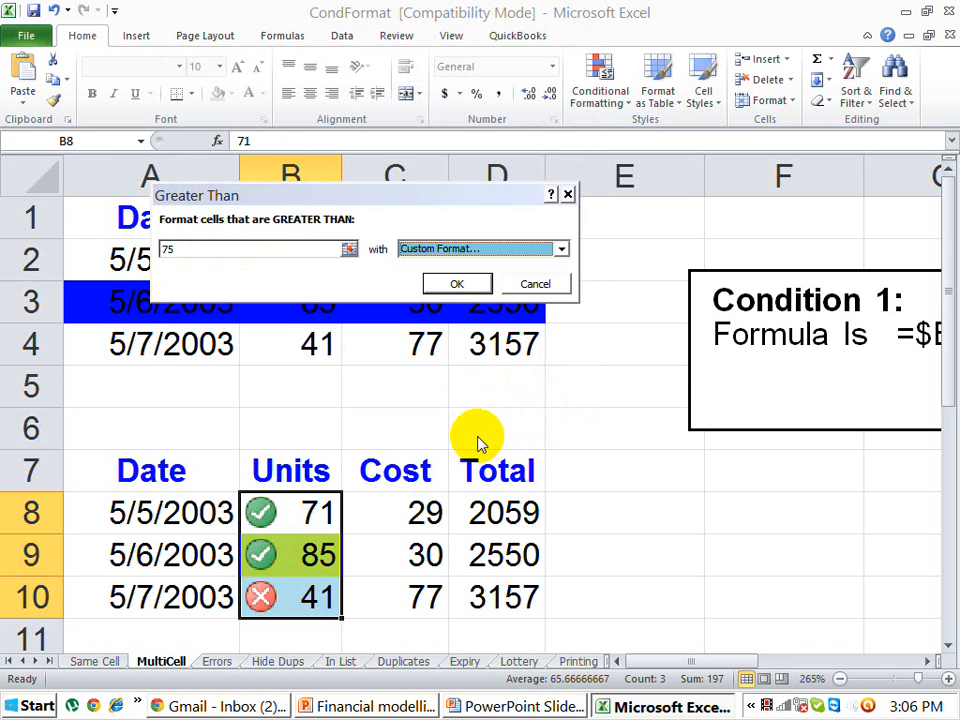
left_click(456, 284)
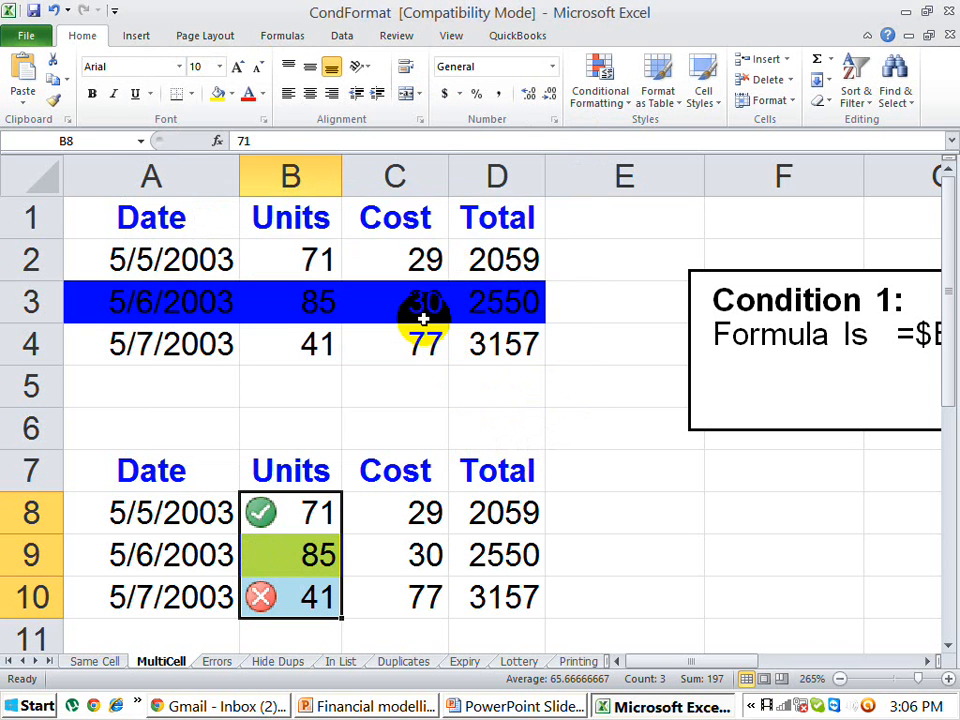
Change the Units value in B8 to 78 and the one in B9 to 67.
left_click(369, 502)
left_click(317, 514)
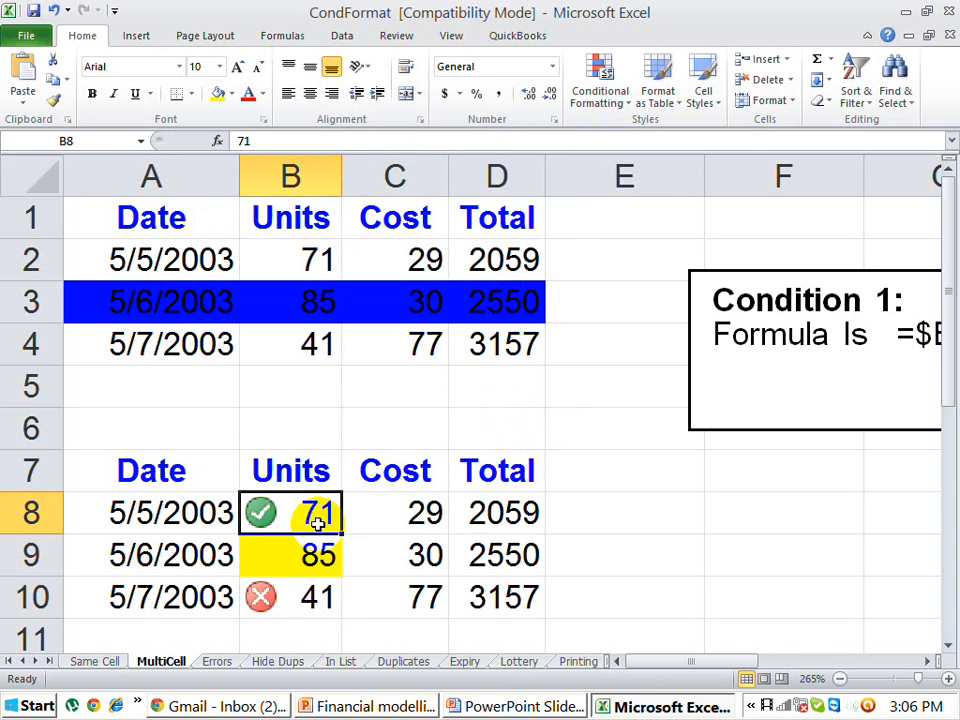
type("7")
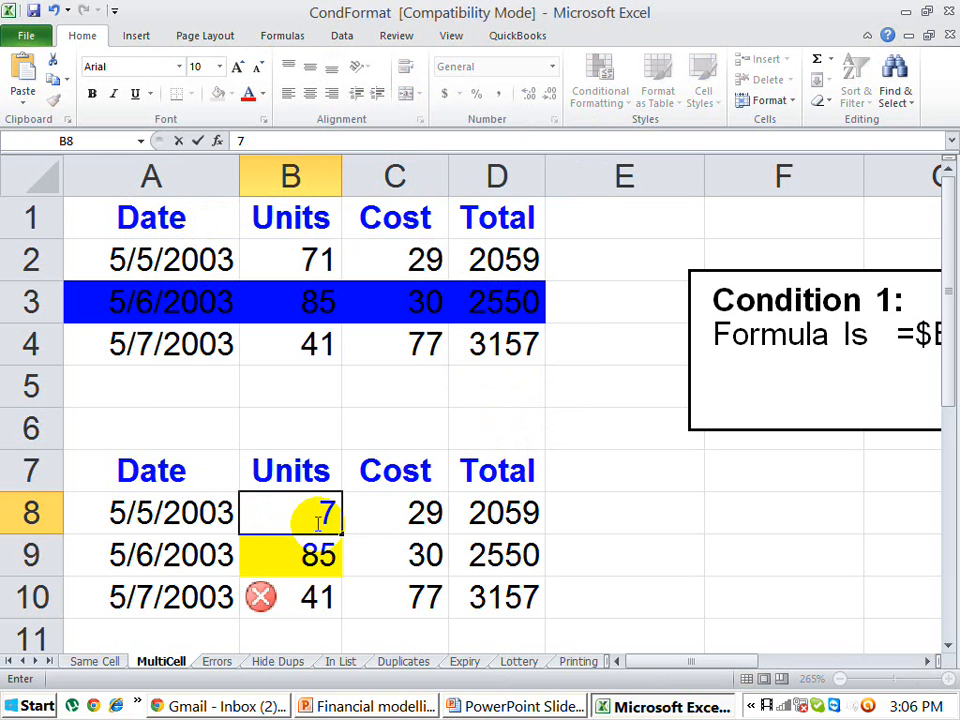
type("8")
key("Return")
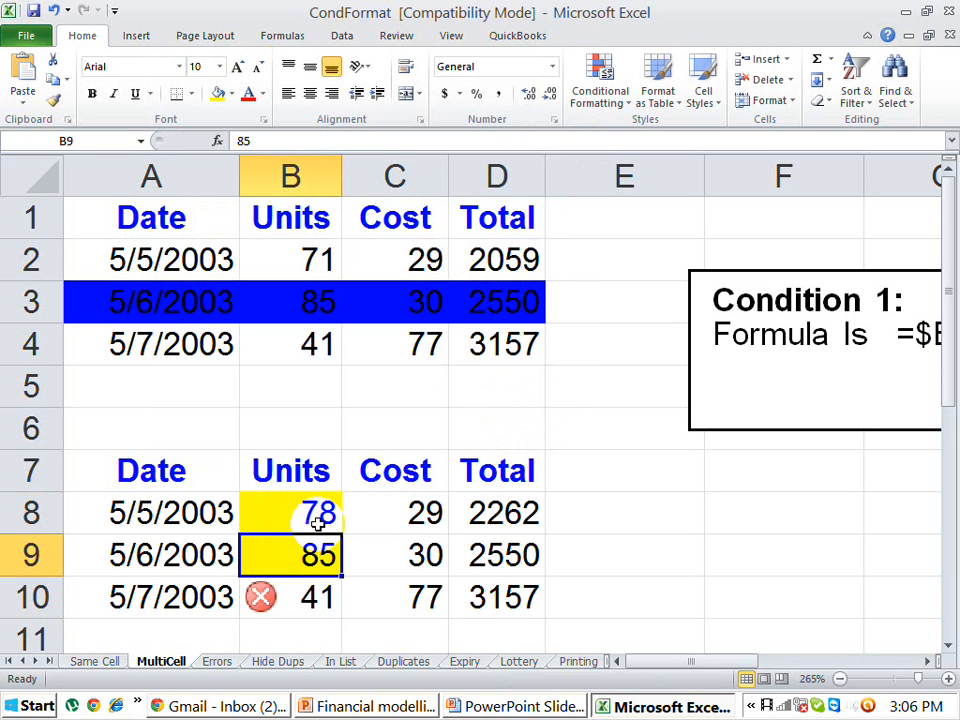
type("67")
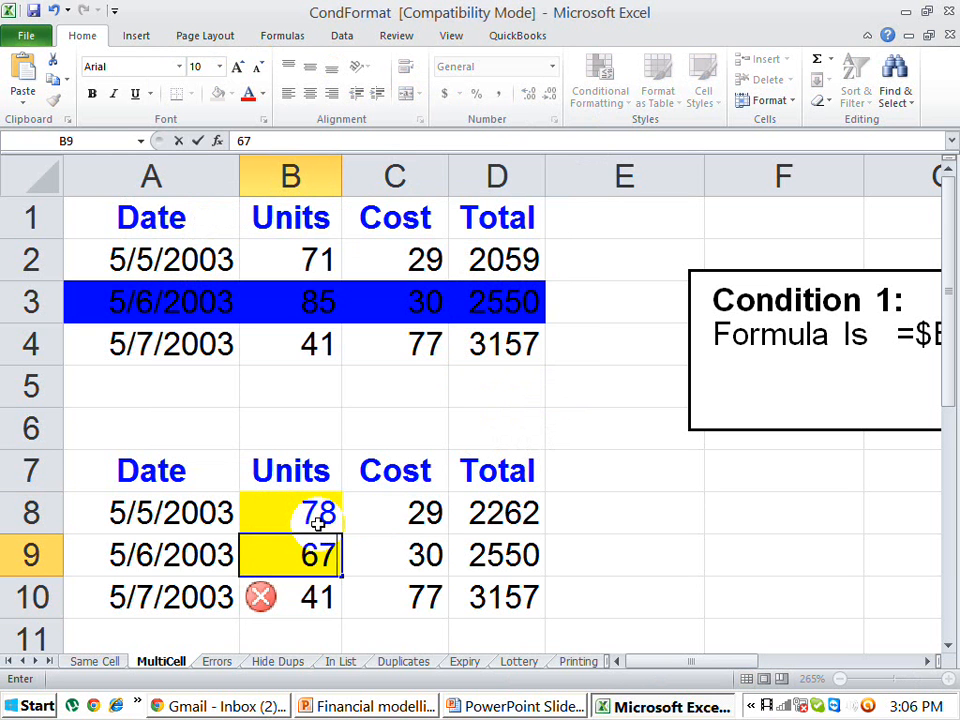
key("Return")
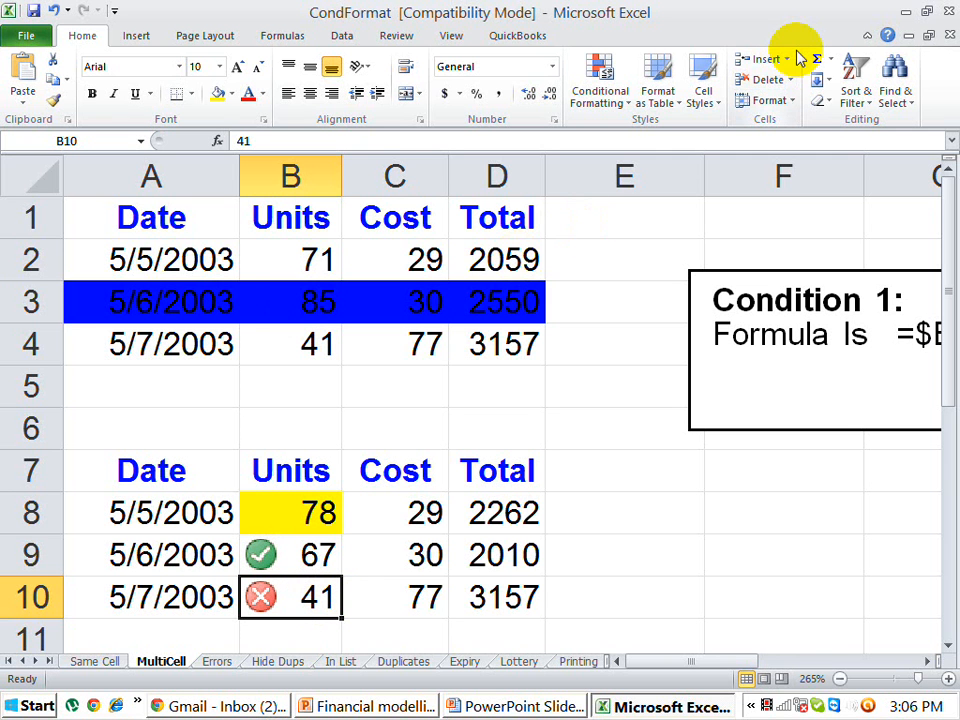
Close the CondFormat workbook without saving, and end the slide show and close the Financial modelling2a presentation.
left_click(950, 11)
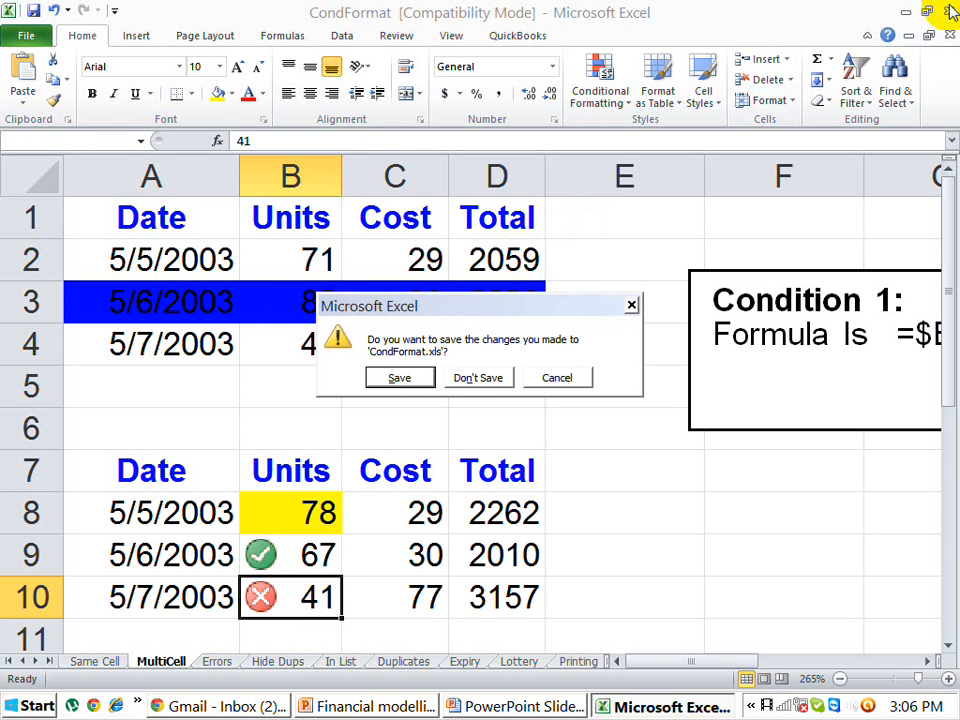
left_click(478, 377)
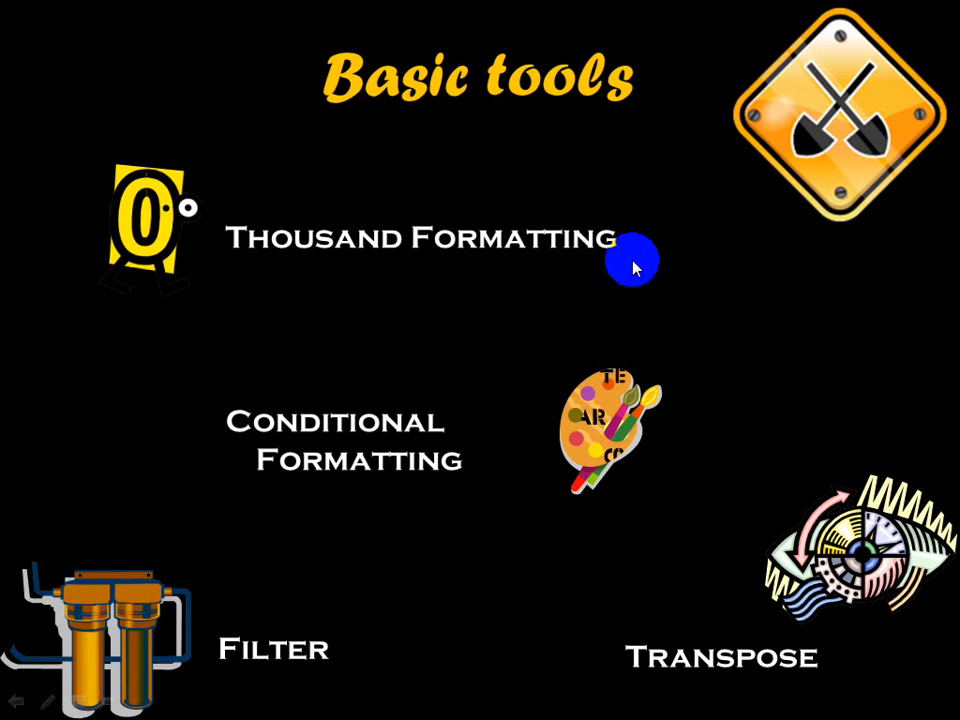
key("Escape")
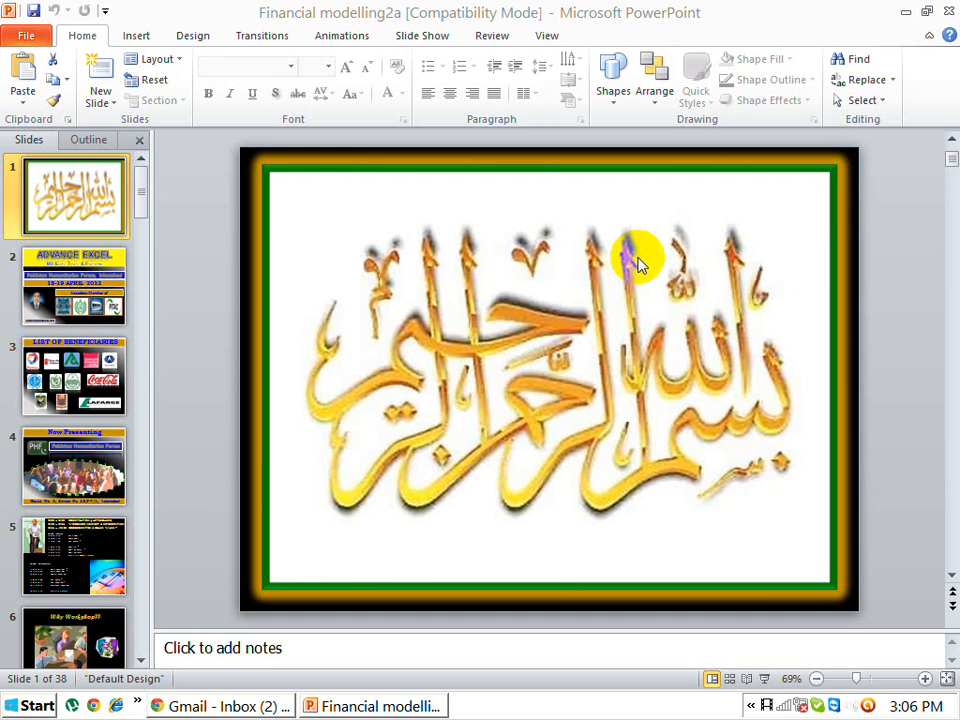
left_click(949, 10)
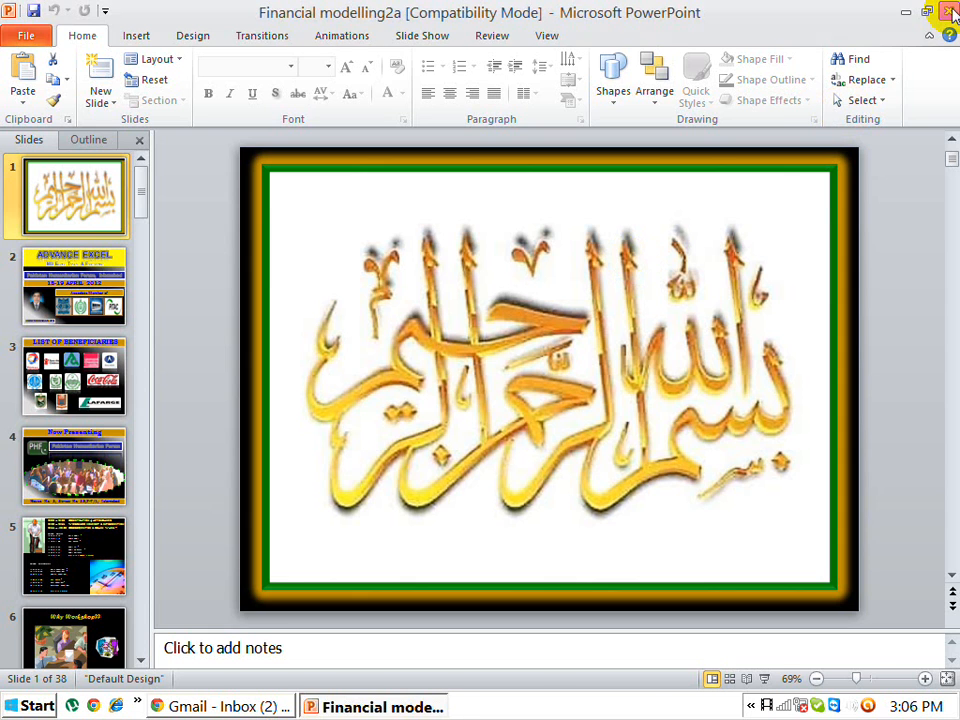